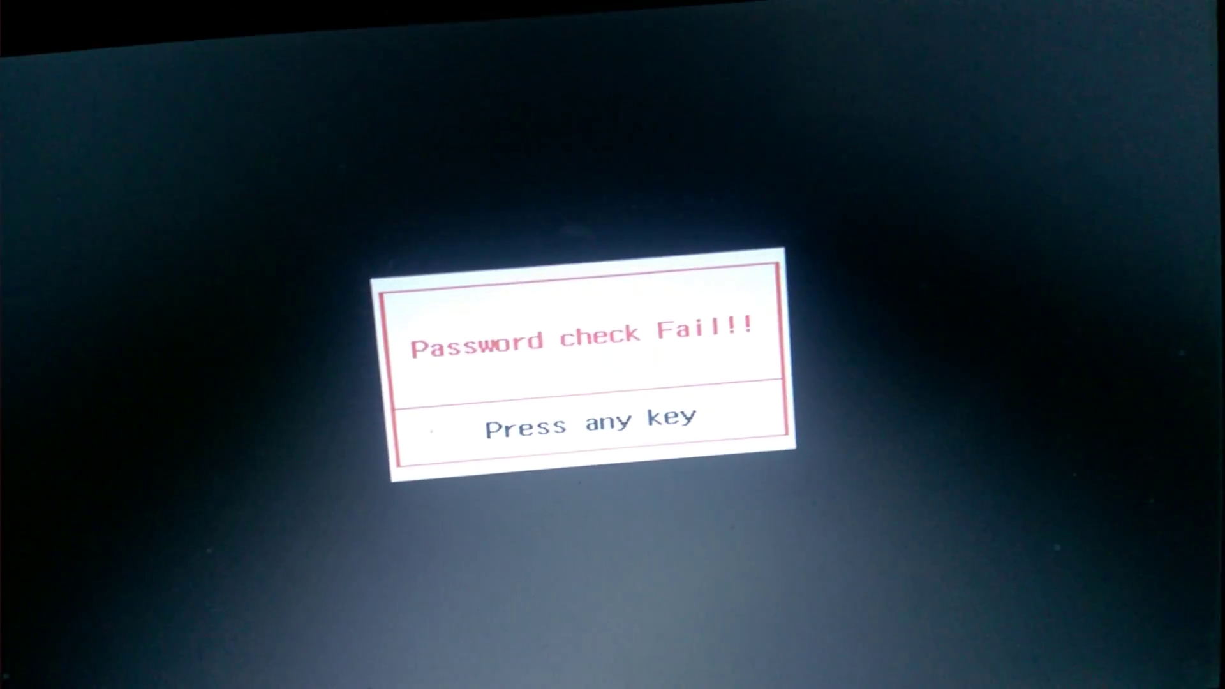
Dismiss the 'Password check Fail!!' and 'System will halt!!' BIOS messages.
key(Return)
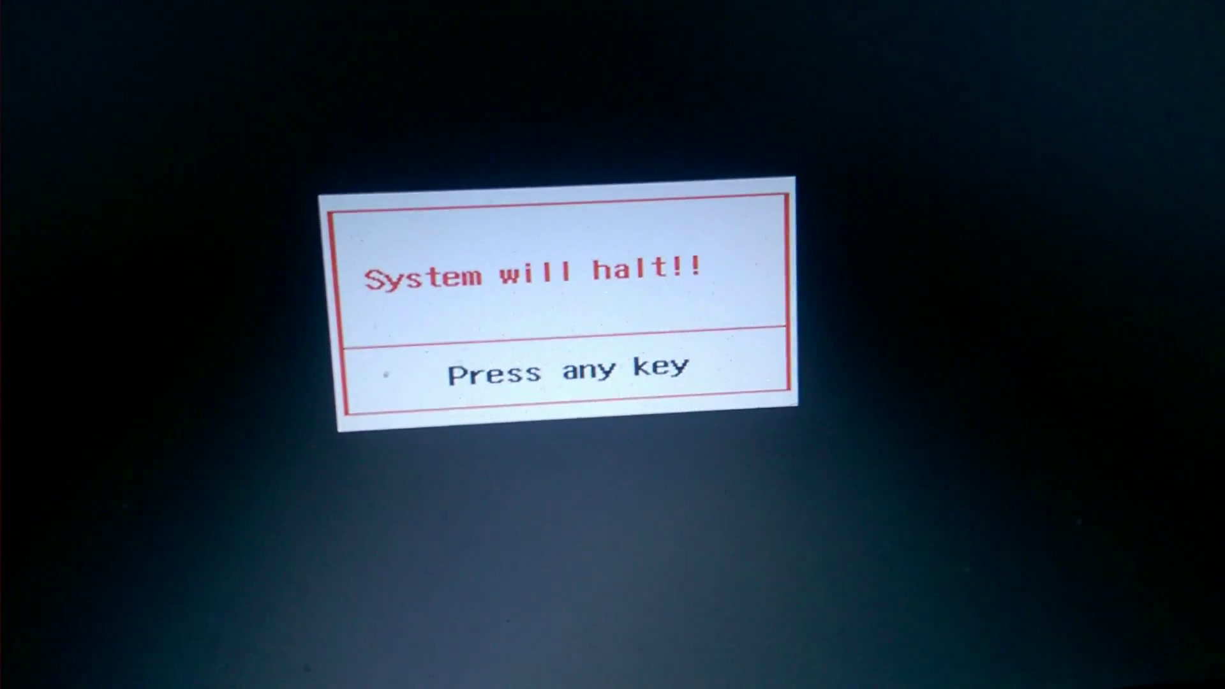
key(Return)
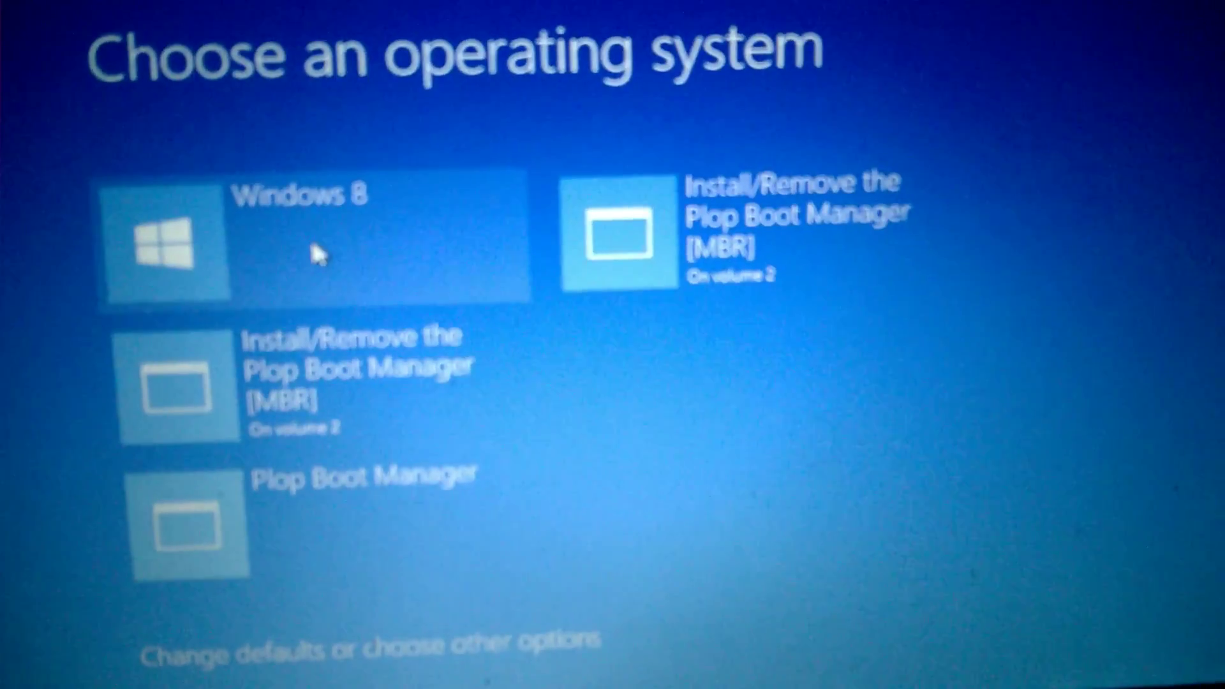
Boot Windows 8 from the boot menu and sign in with the account password.
click(312, 228)
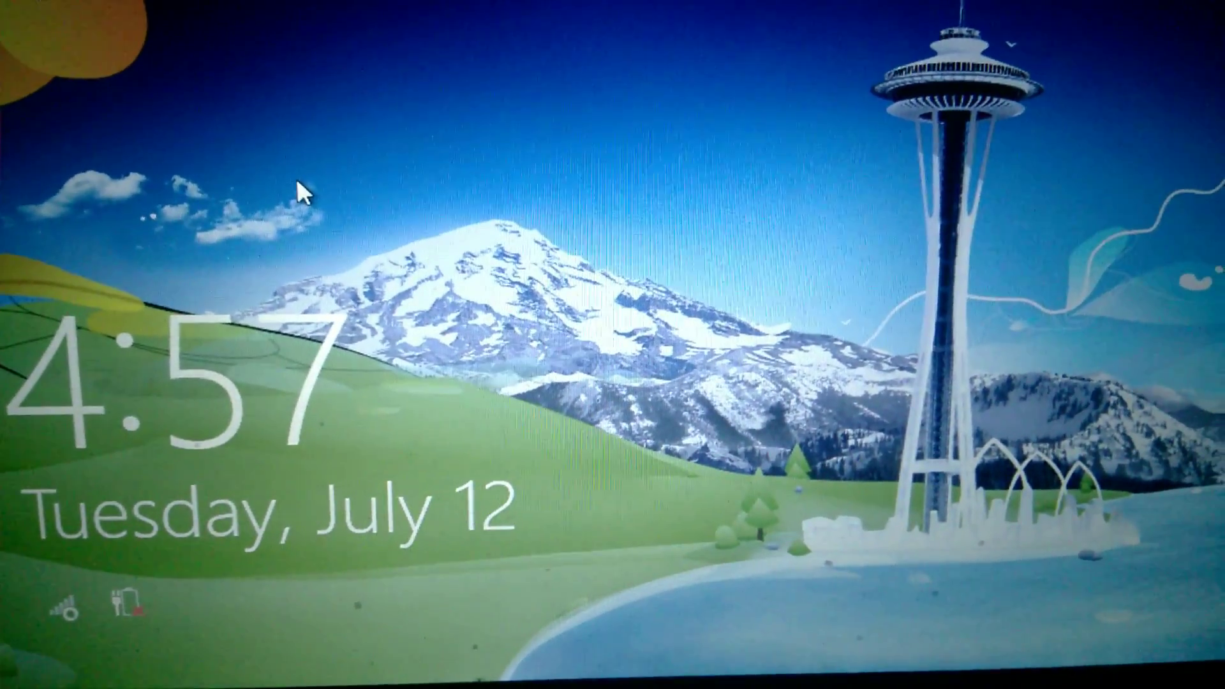
click(307, 185)
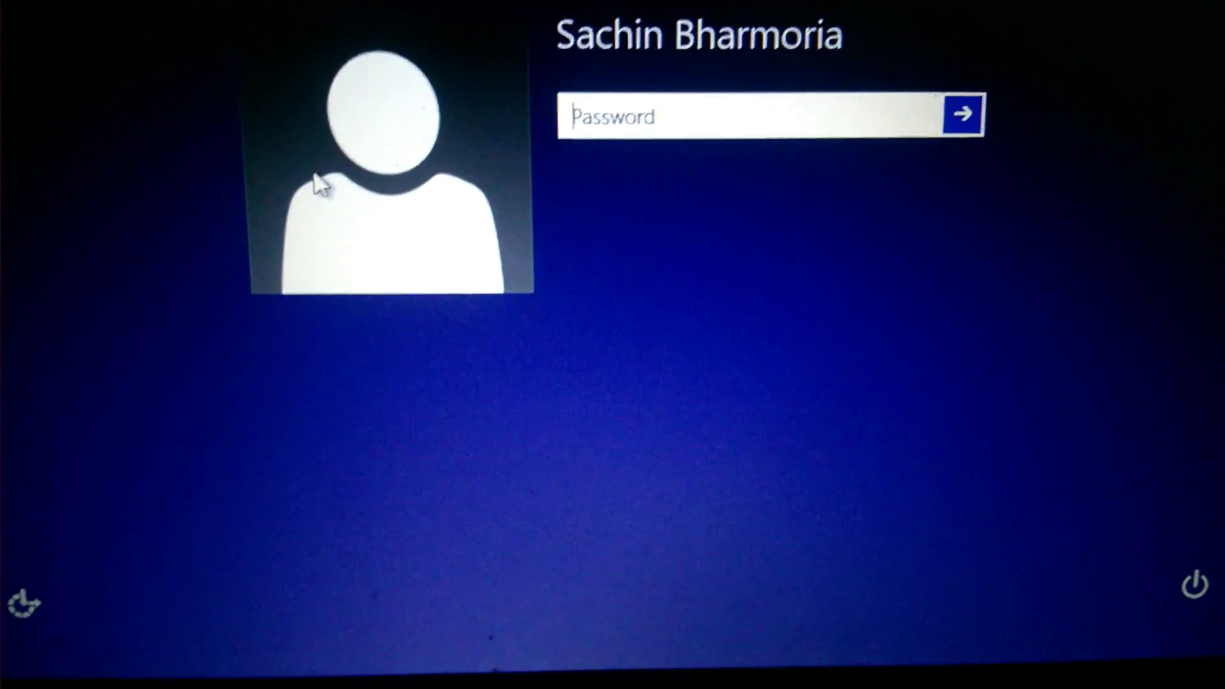
text(••••)
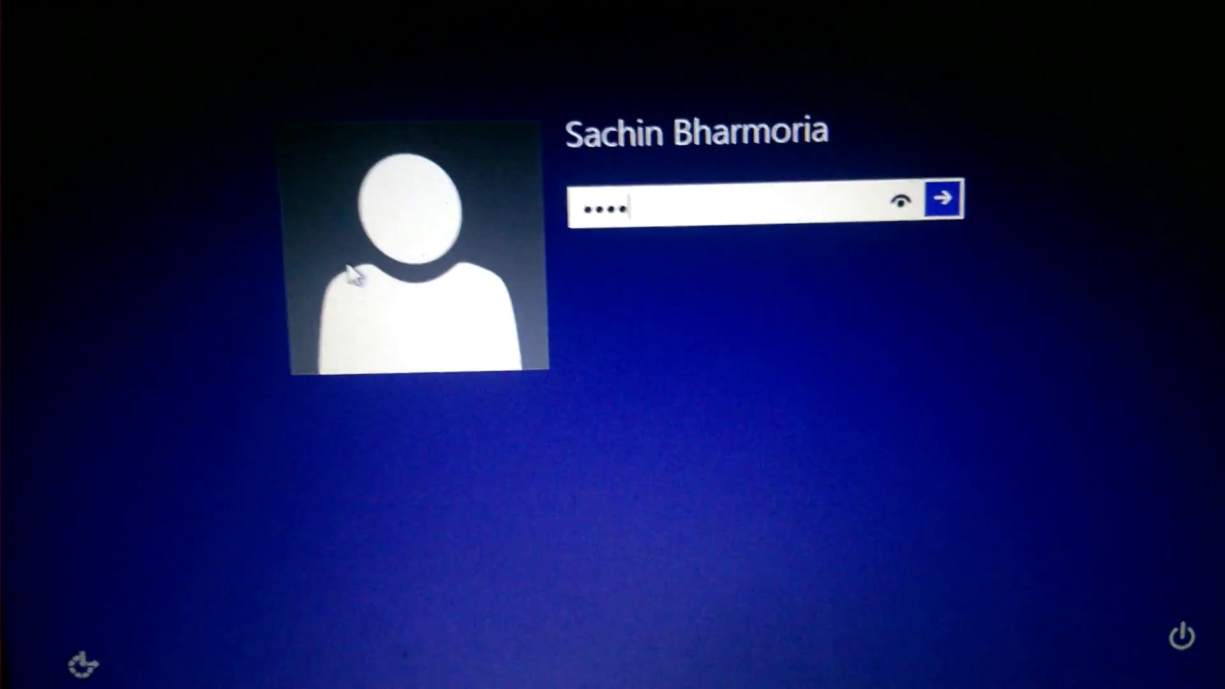
key(Return)
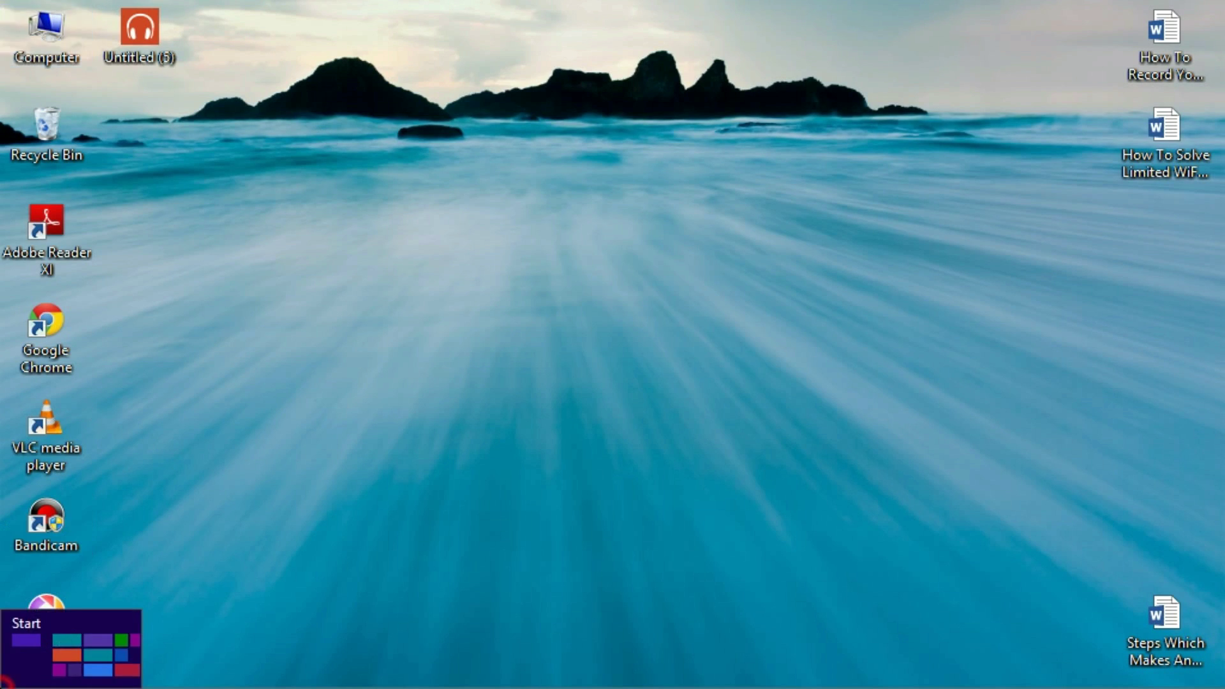
Switch from the Start screen to the desktop and launch Google Chrome from the taskbar.
click(3, 686)
click(307, 310)
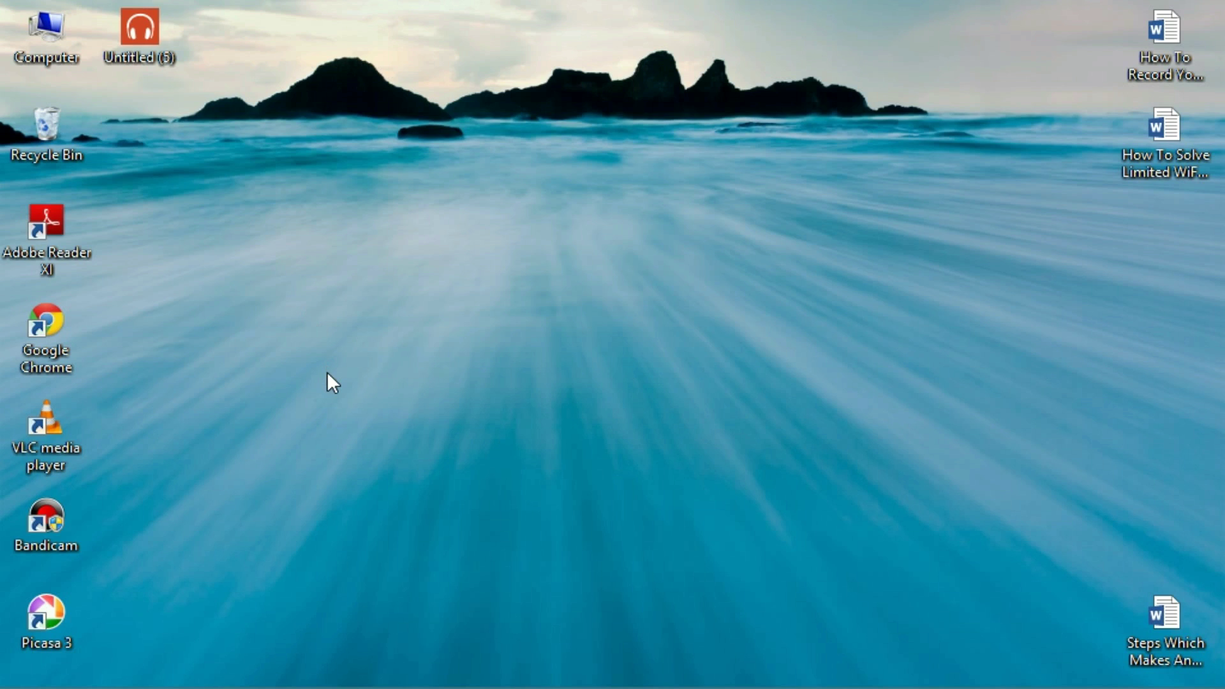
mouse_move(276, 686)
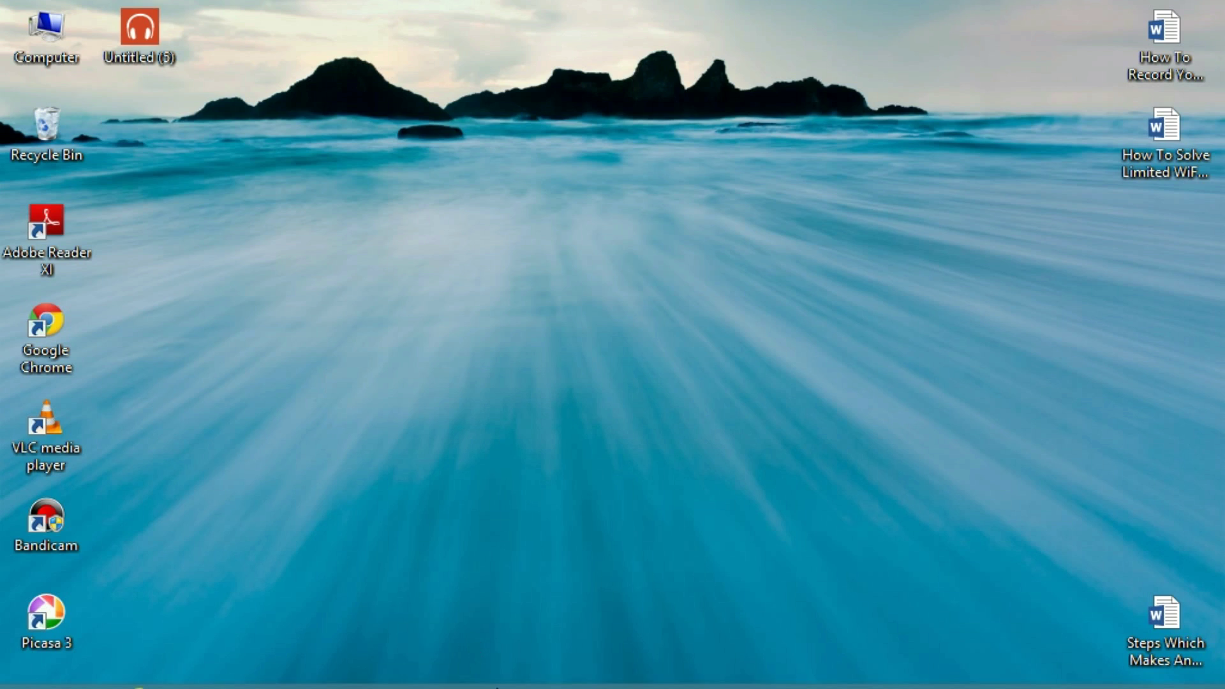
click(211, 679)
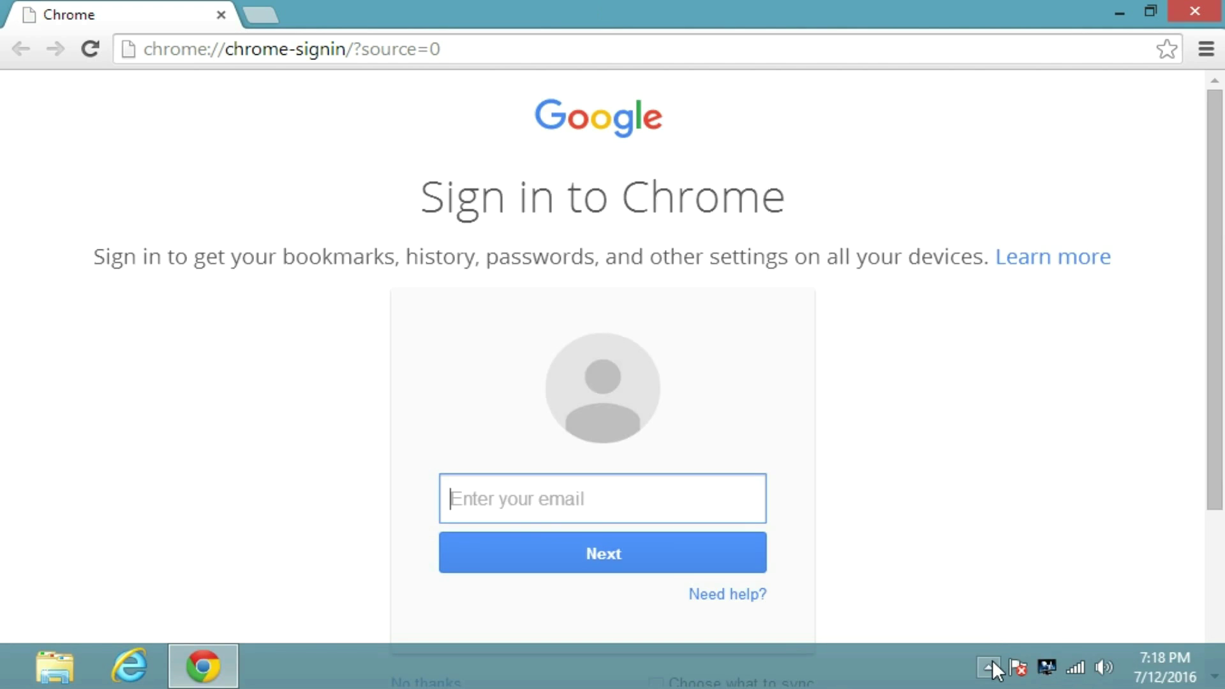
Close the Chrome sign-in tab and search Google for '7zip download'.
click(990, 663)
click(260, 16)
click(220, 15)
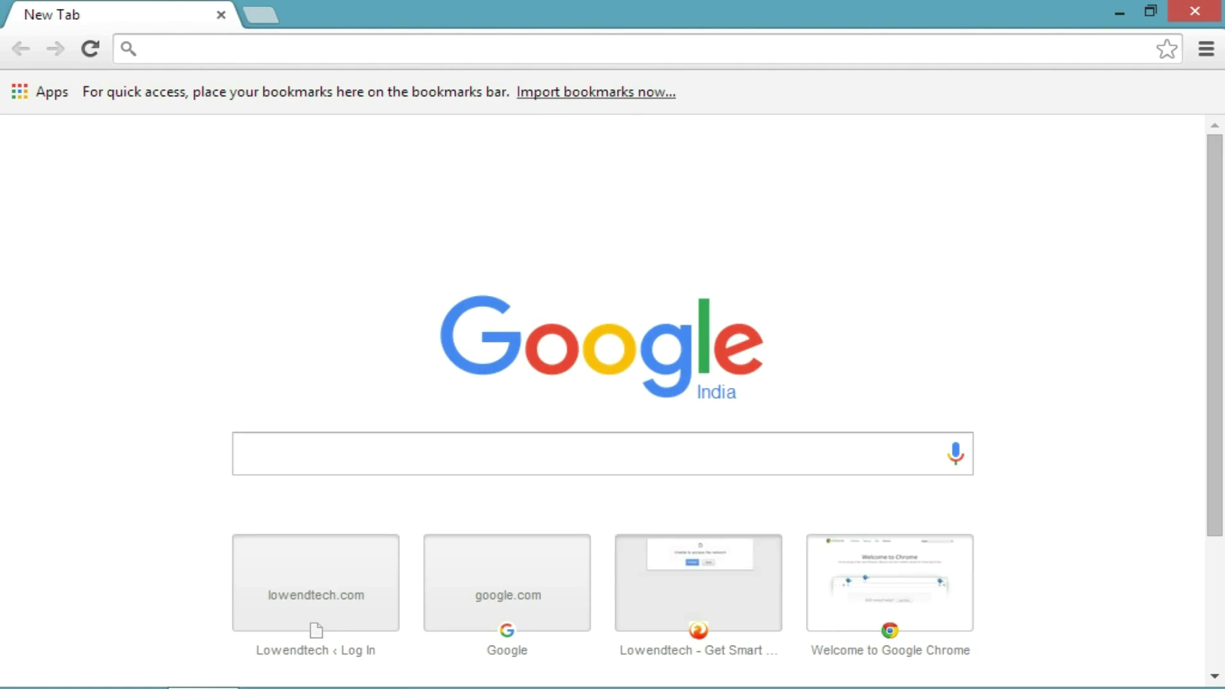
text(7zip)
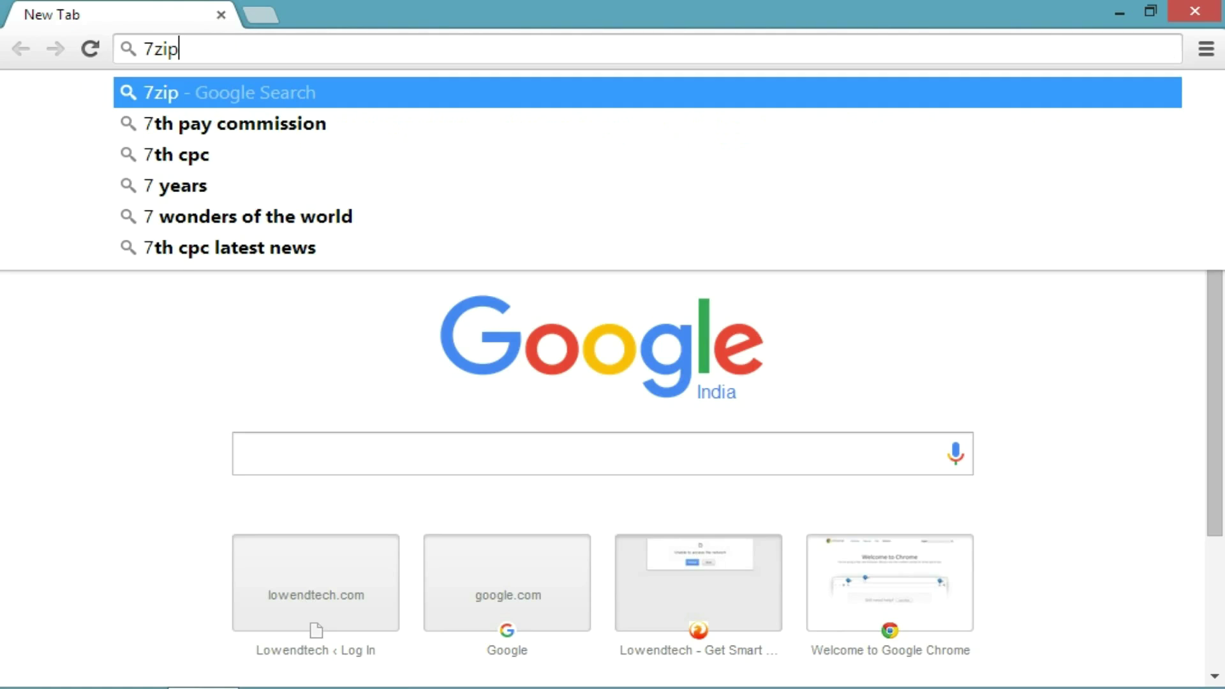
text( download)
key(Return)
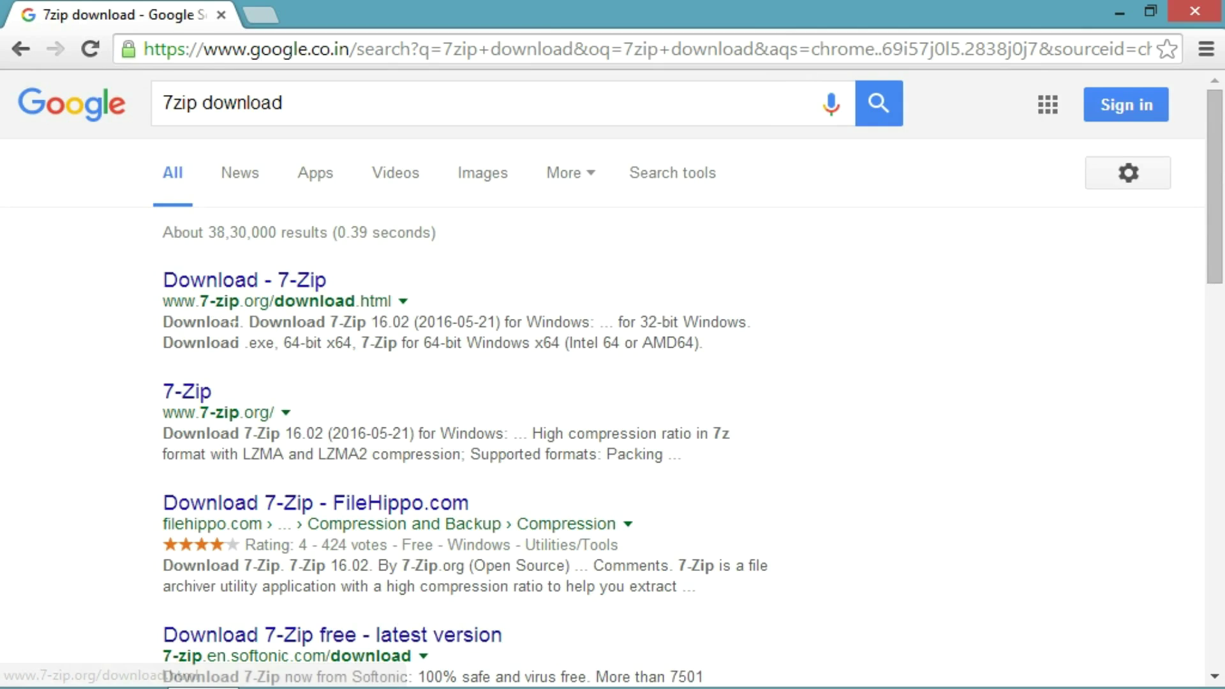
Open the official 7-Zip download page, highlight the 32-bit .exe entry, and start a new tab.
click(251, 281)
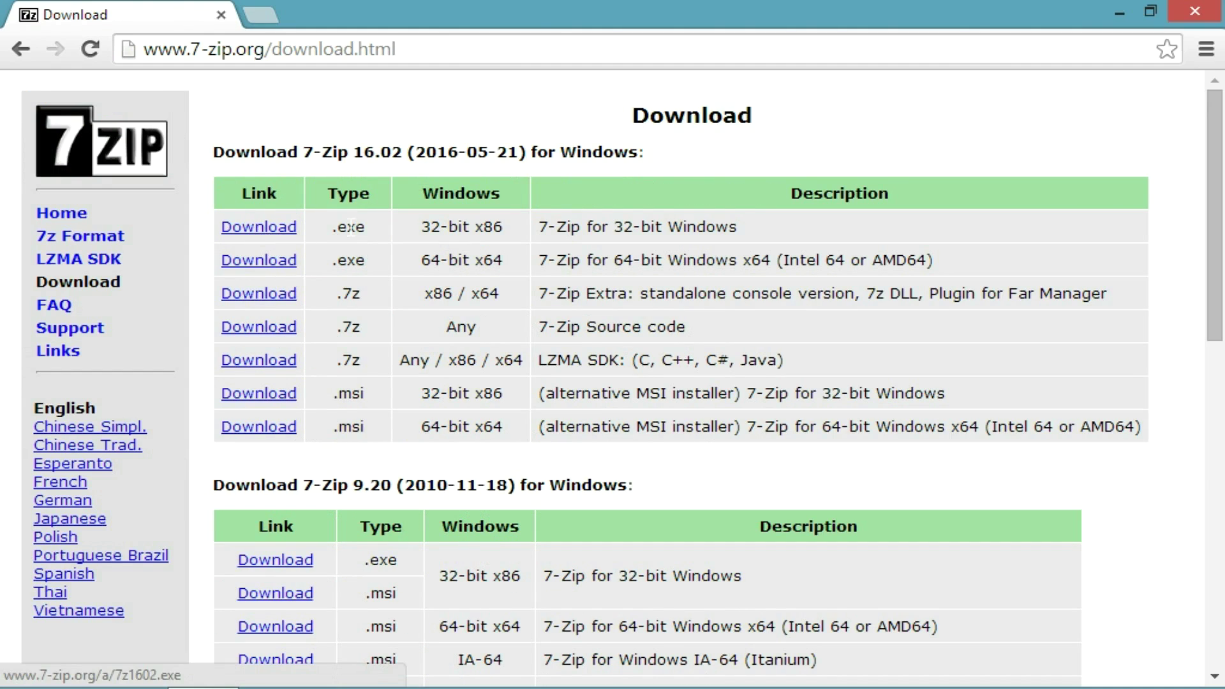
click(330, 228)
drag(331, 228, 361, 228)
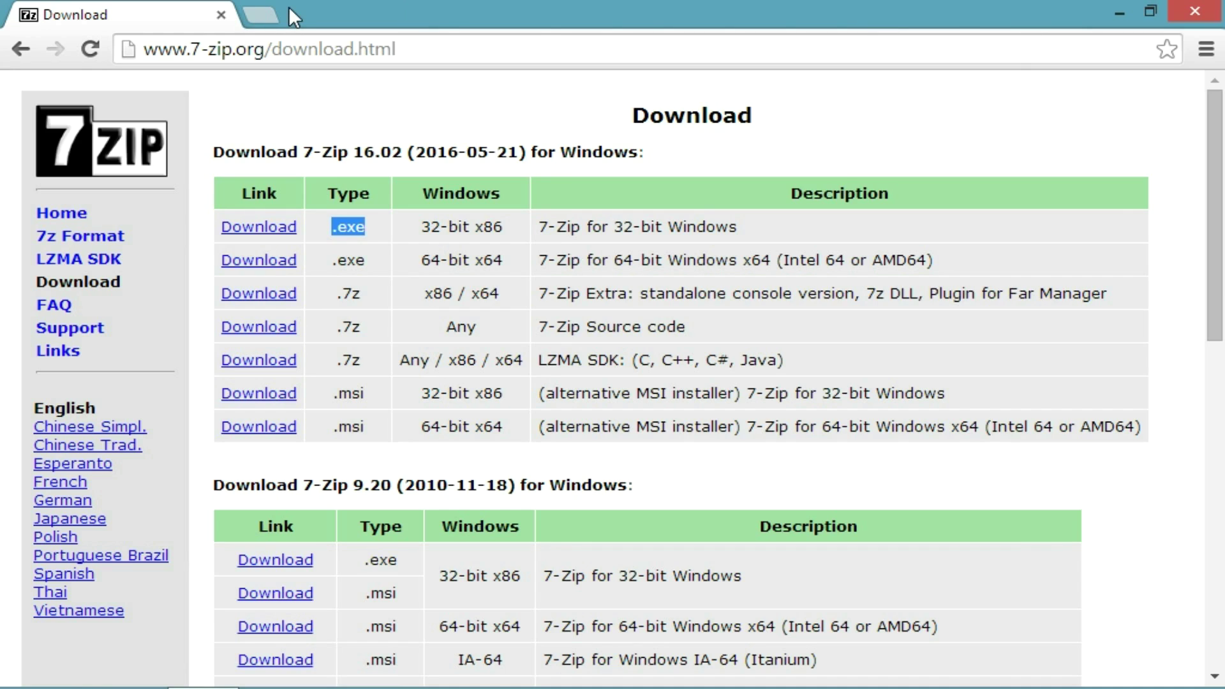
click(258, 13)
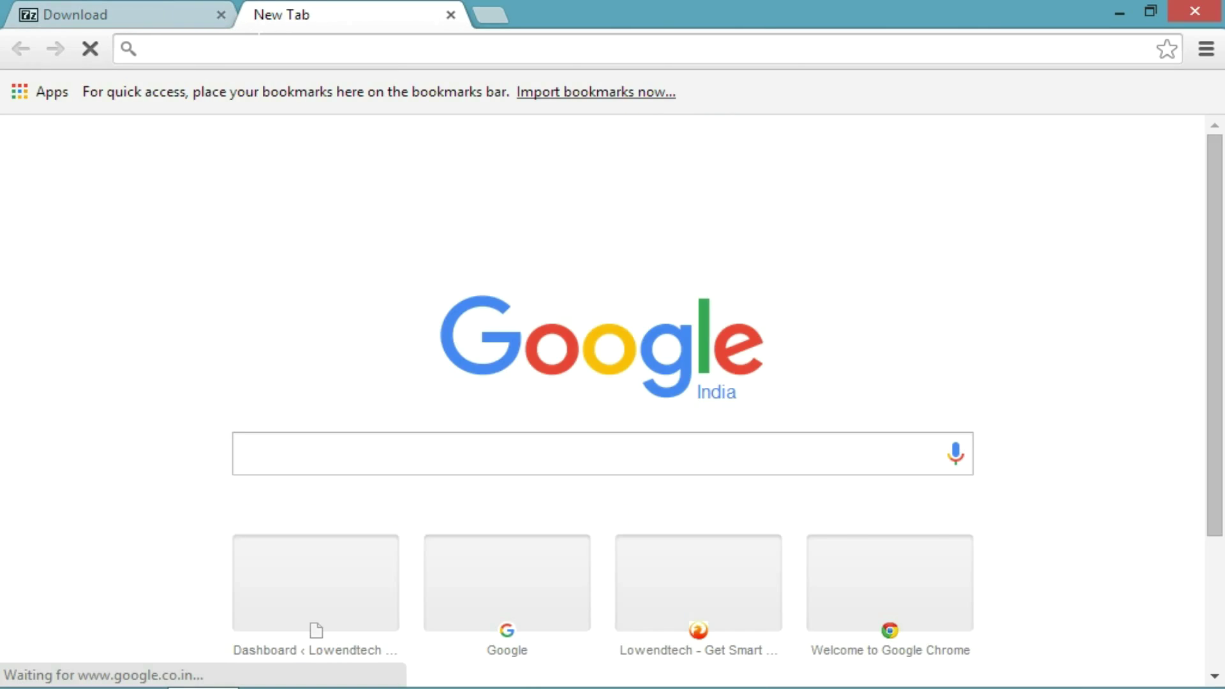
Search 'acer drivers official' and browse Acer's Download Drivers and Manuals page.
click(256, 40)
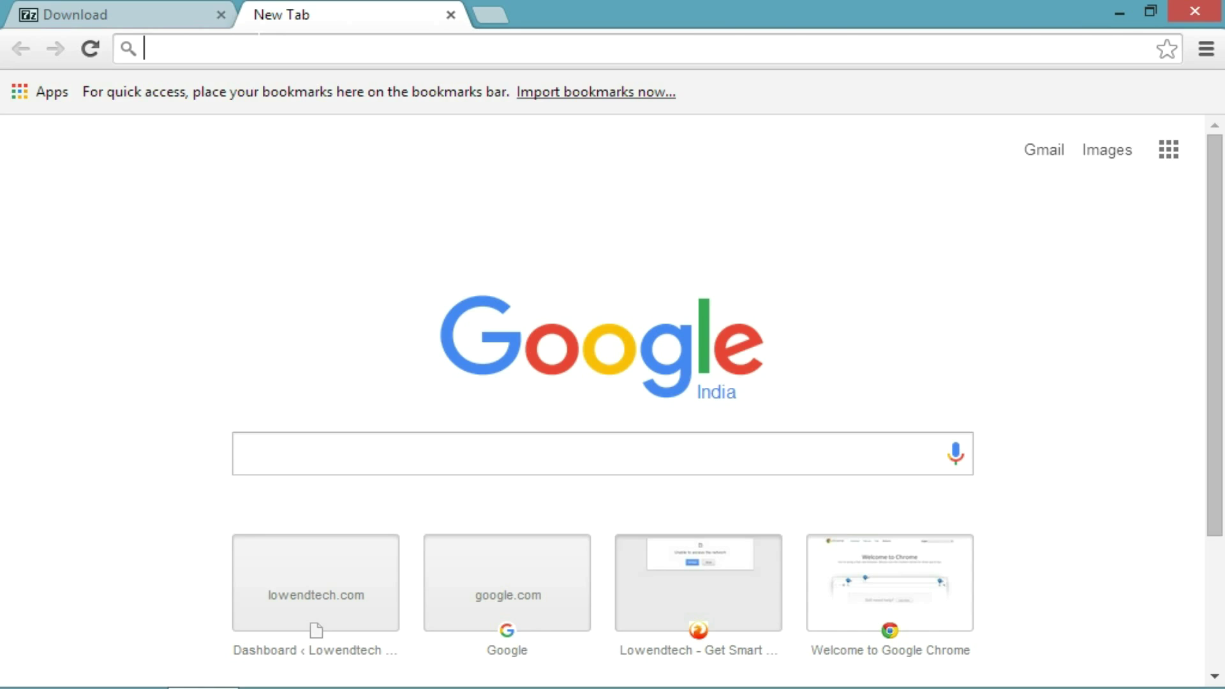
text(ace)
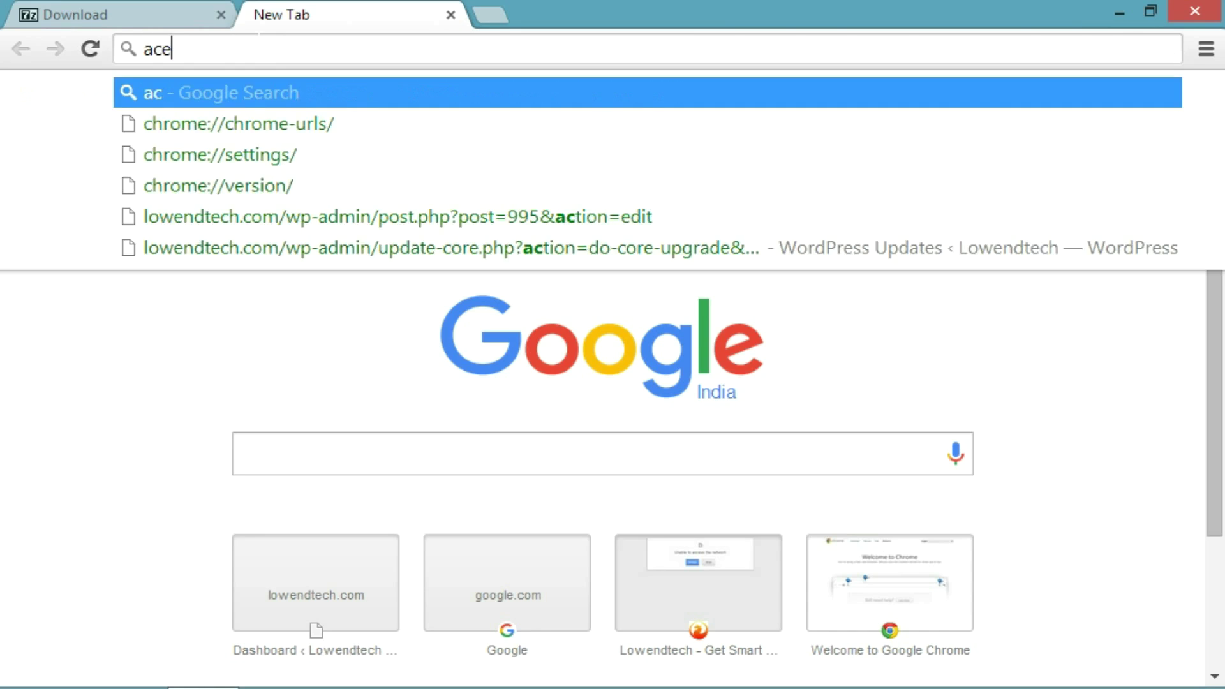
text(r driver)
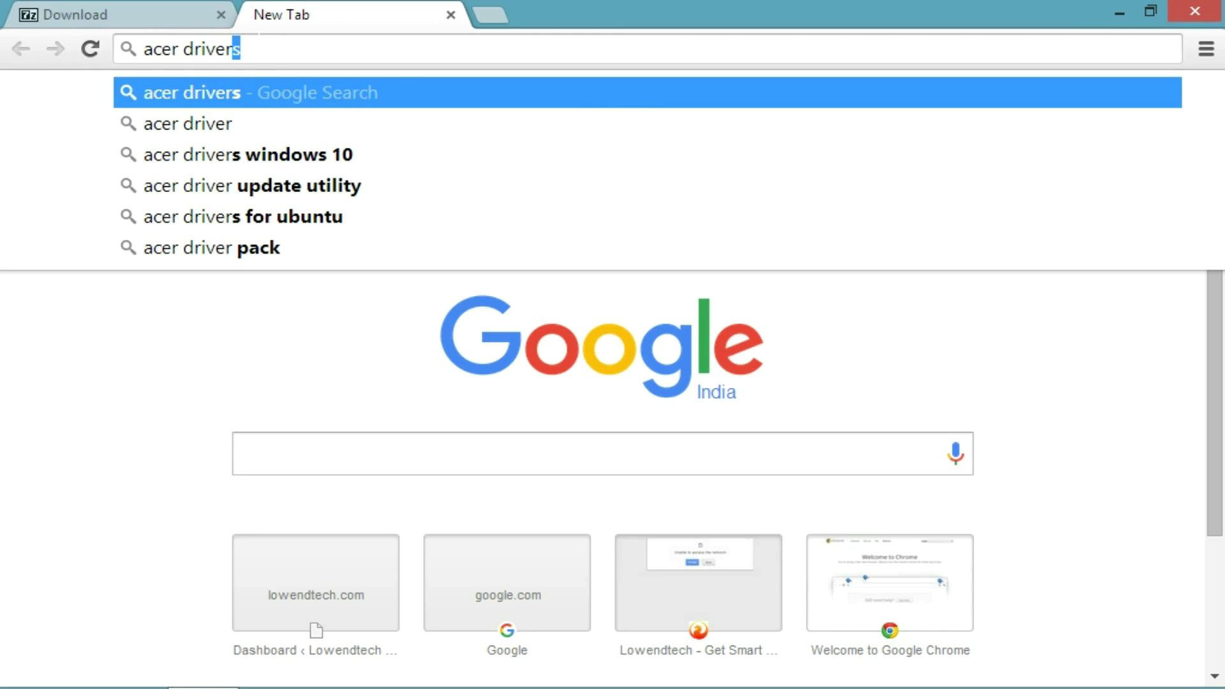
text(s official)
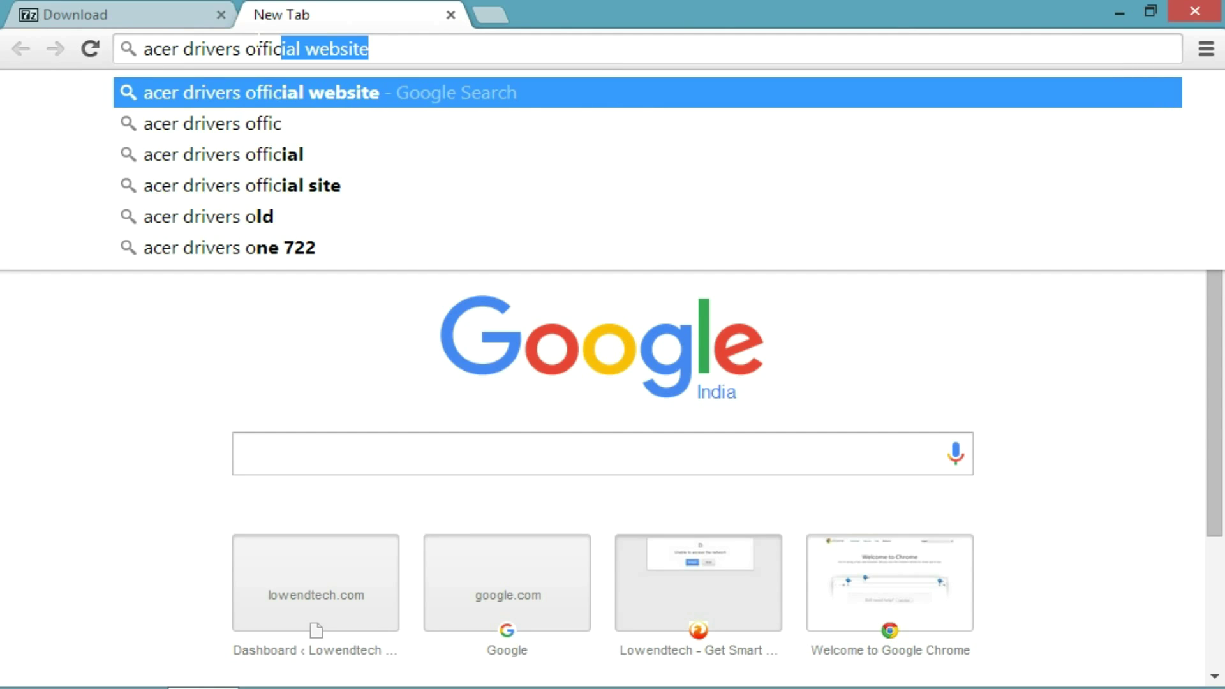
key(Return)
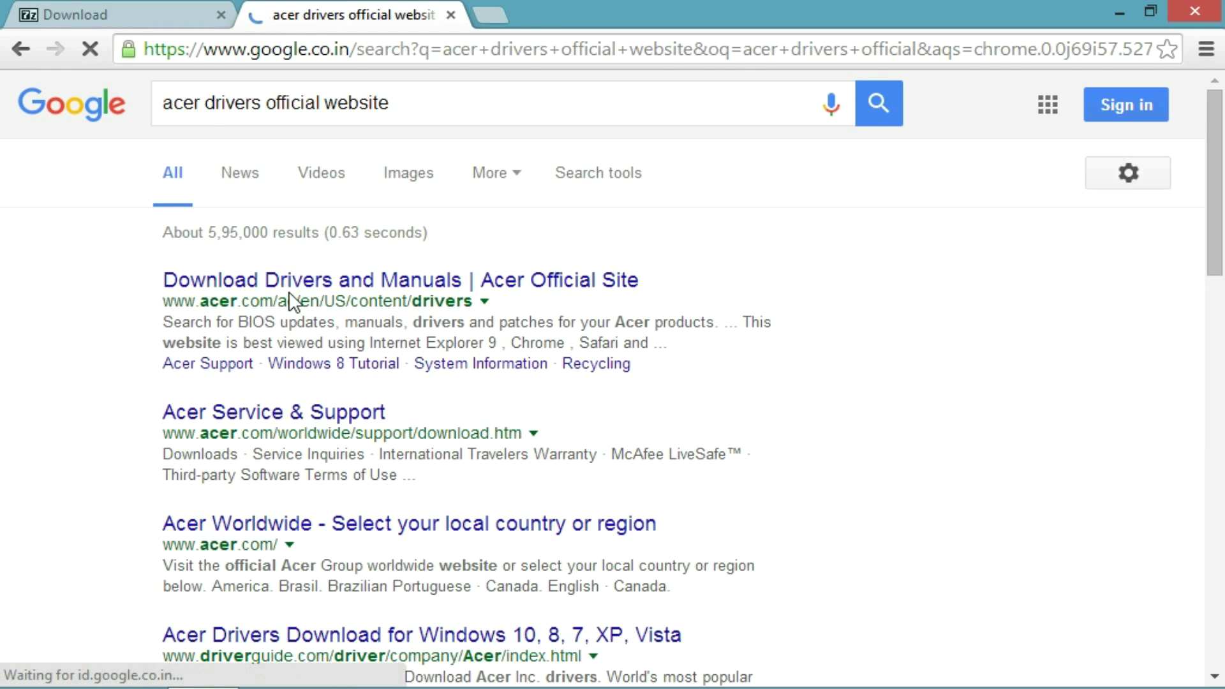
click(260, 281)
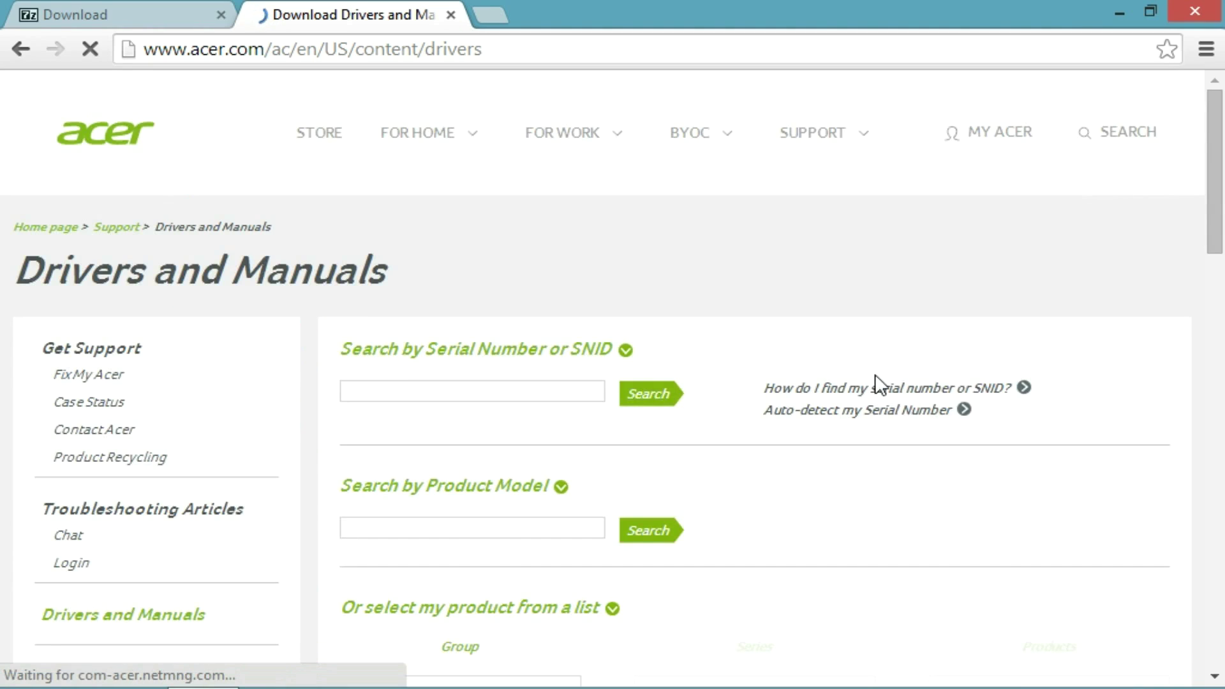
scroll(616, 287, down, 1)
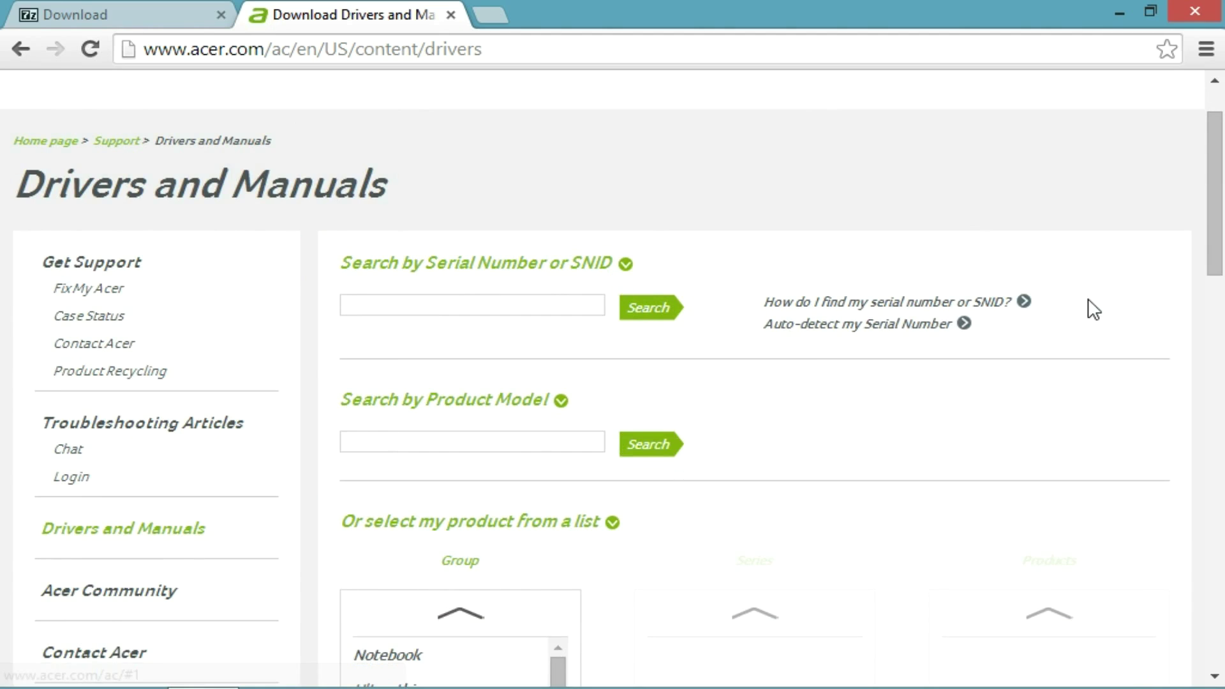
scroll(1217, 246, down, 2)
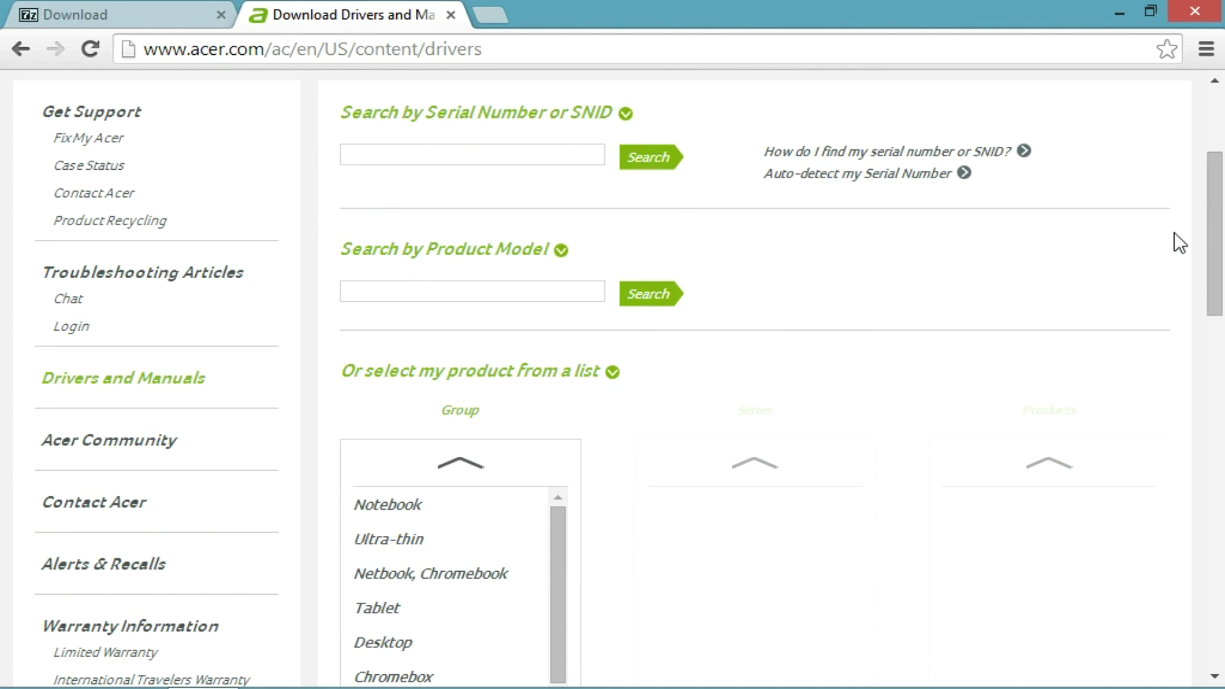
drag(1215, 246, 1206, 131)
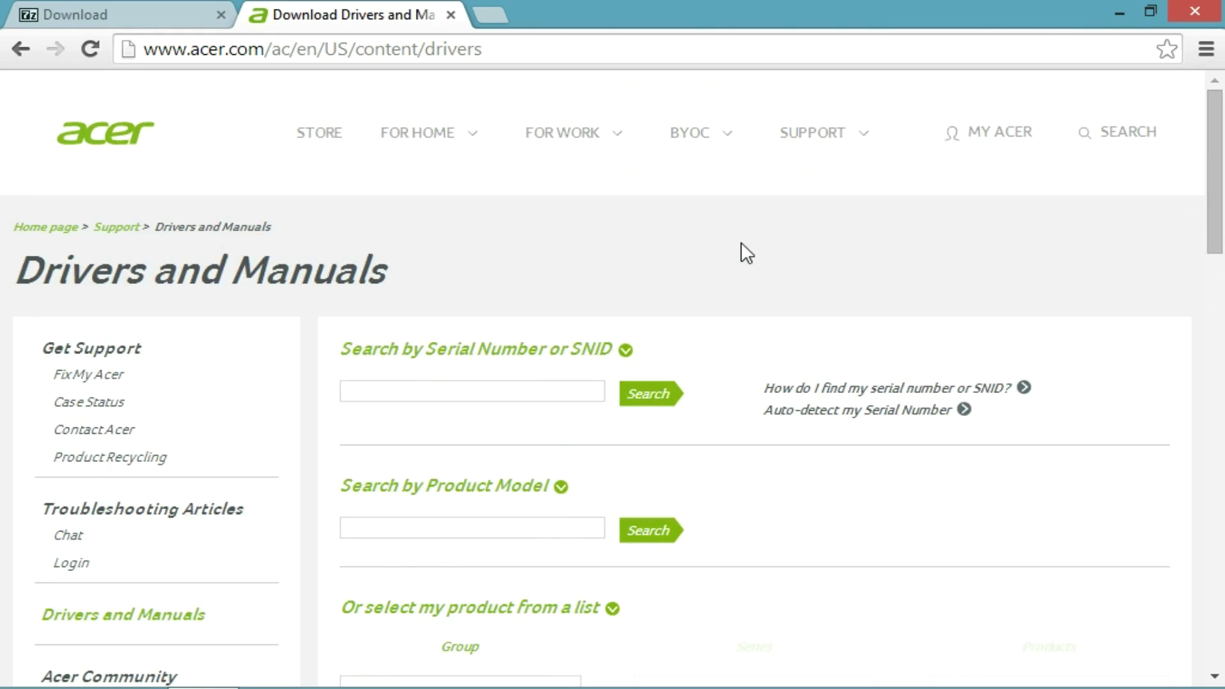
Search 'hp drivers download official' in a new tab, then close Chrome.
click(489, 9)
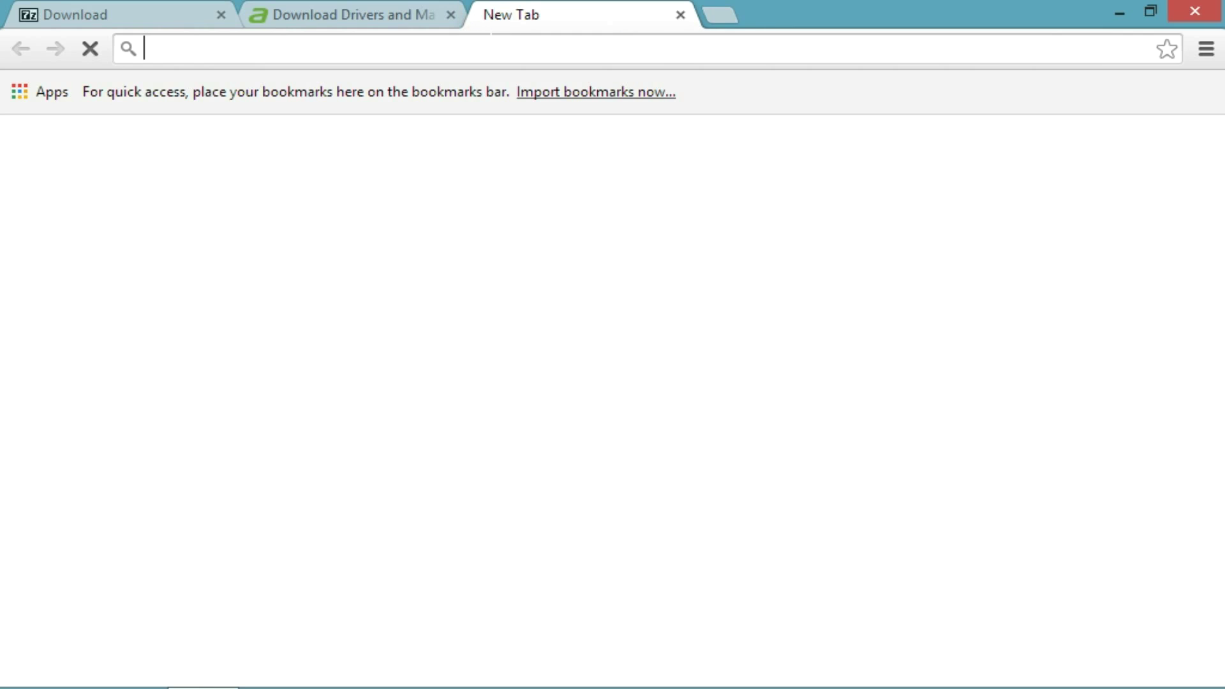
text(hp)
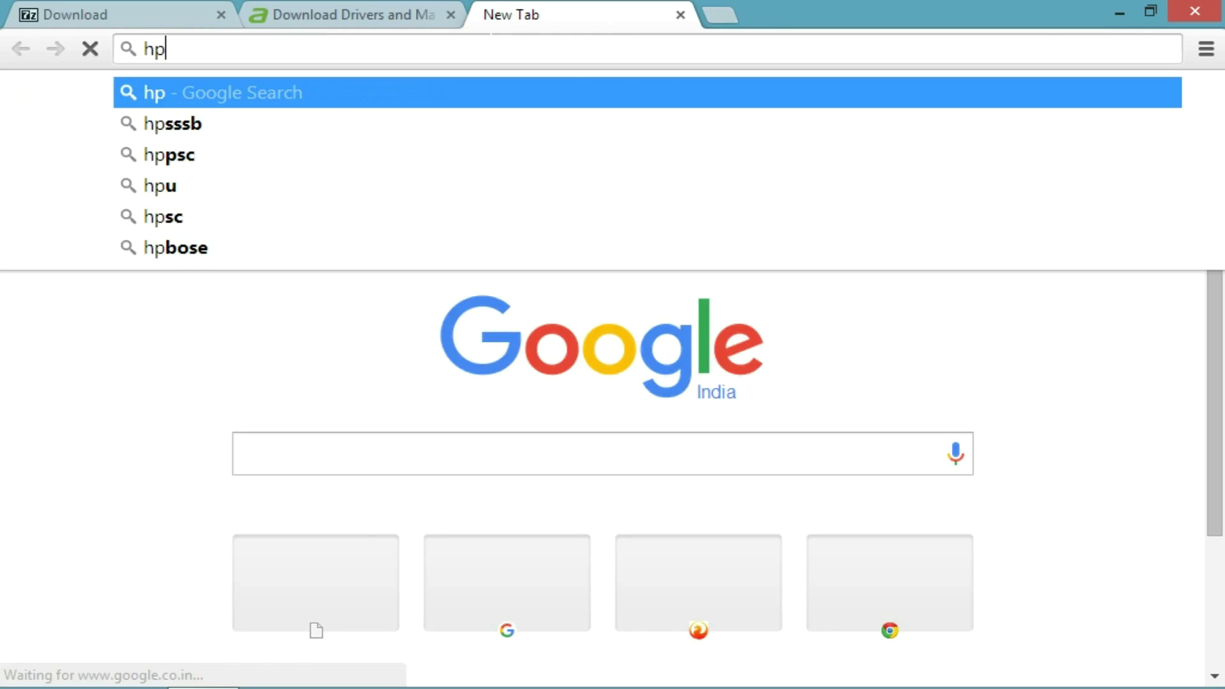
text( driver)
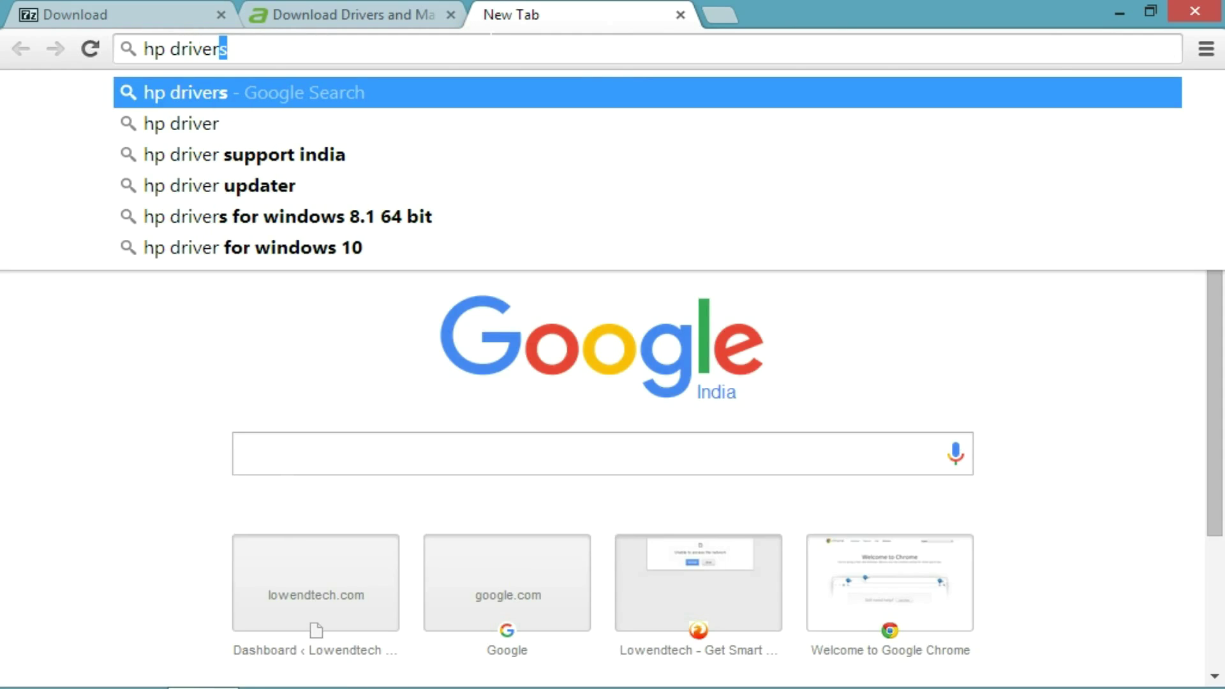
text(s download)
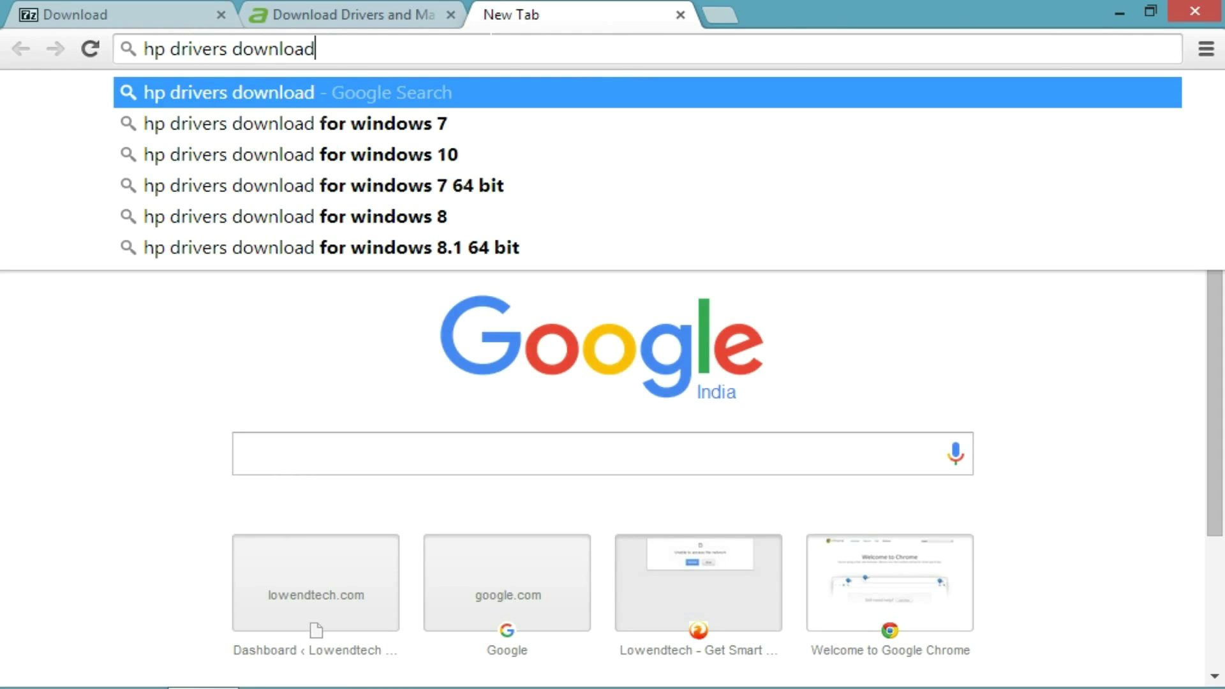
text( official)
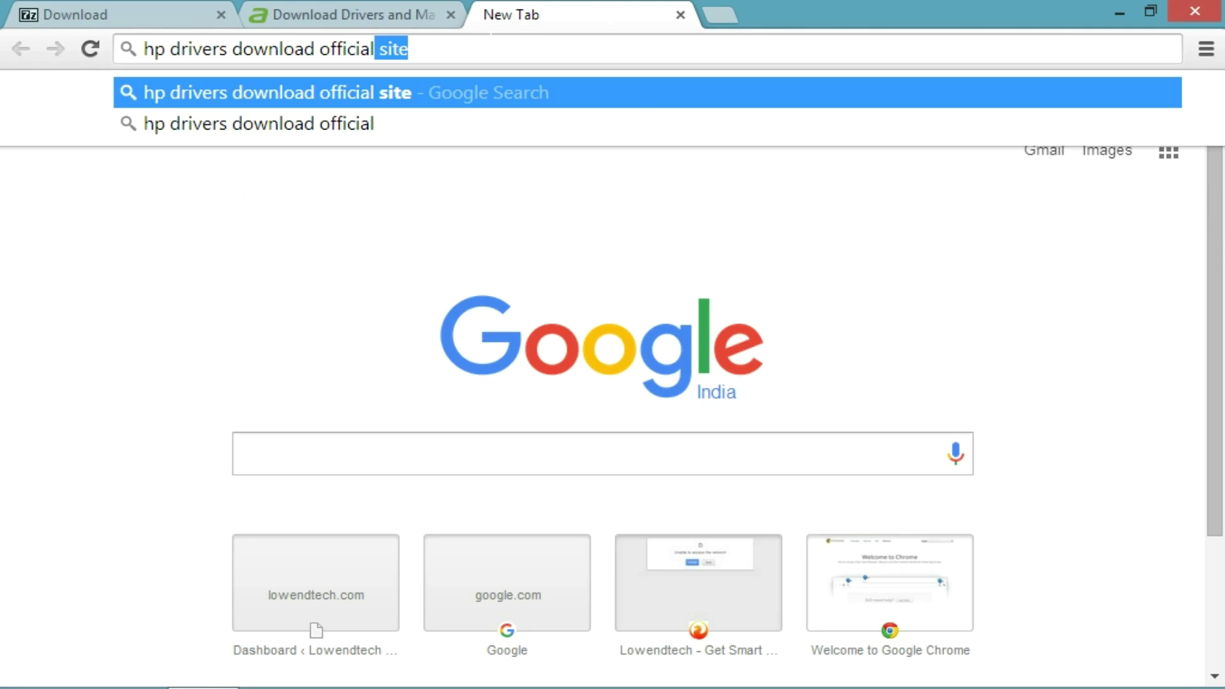
key(Return)
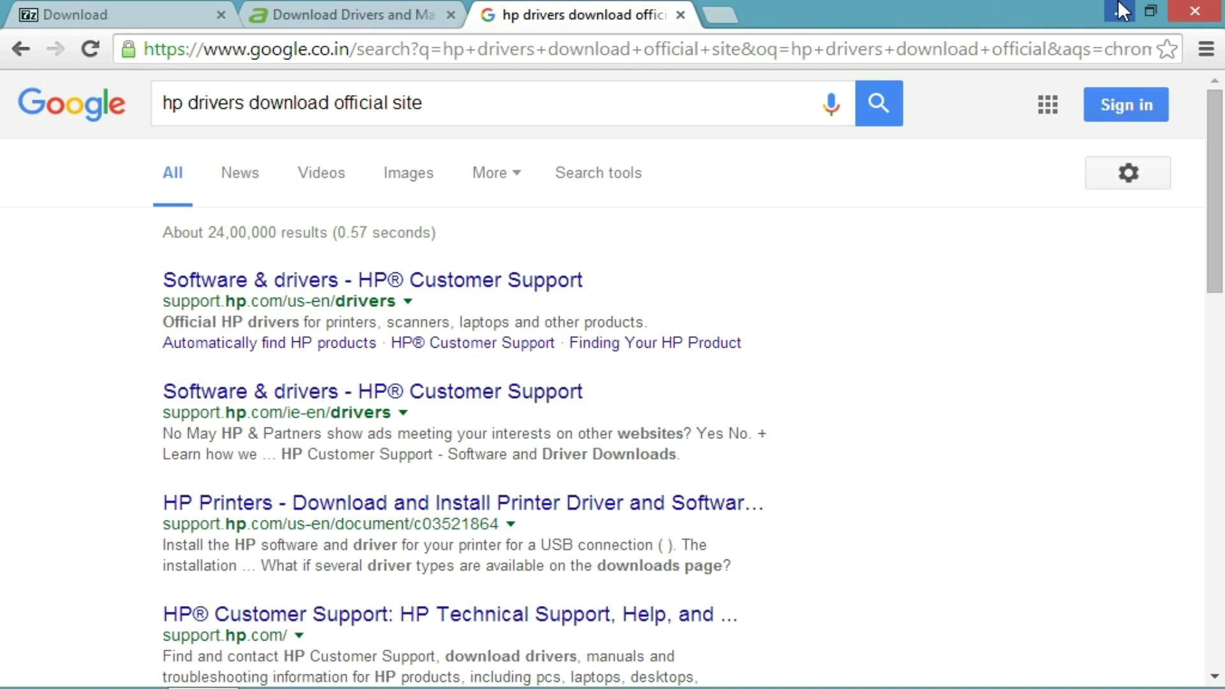
click(1202, 10)
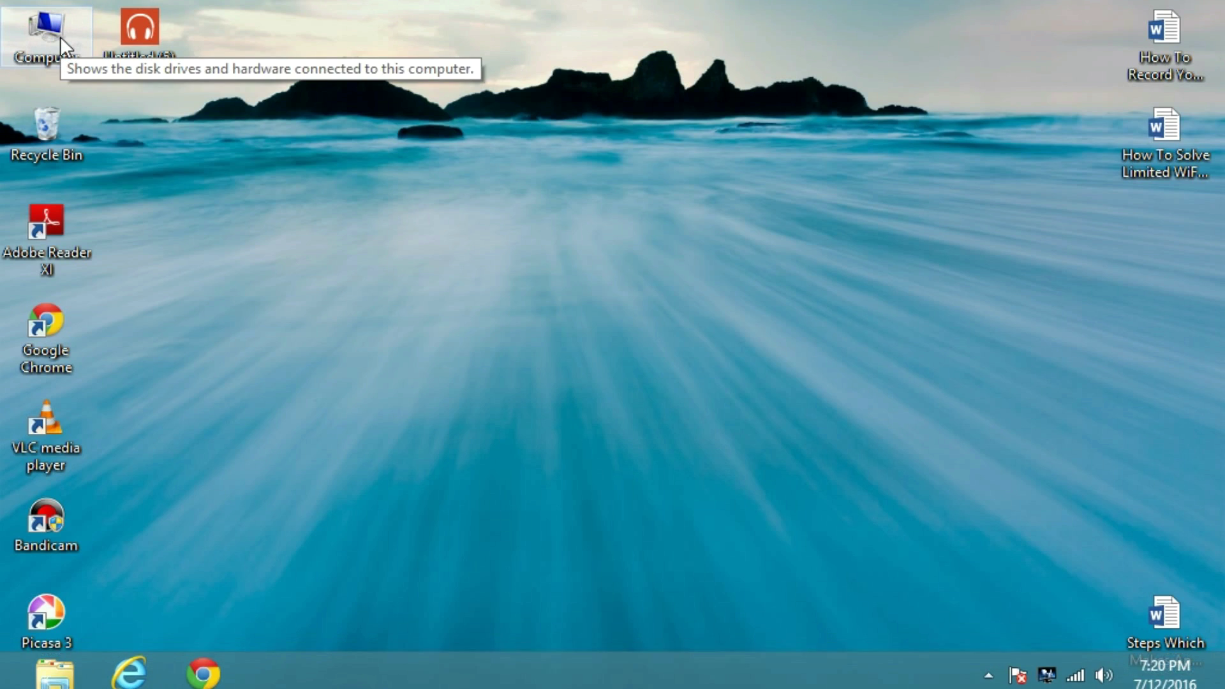
Extract the BIOS_Acer_1.10_A_A zip in Downloads using 7-Zip.
double_click(62, 45)
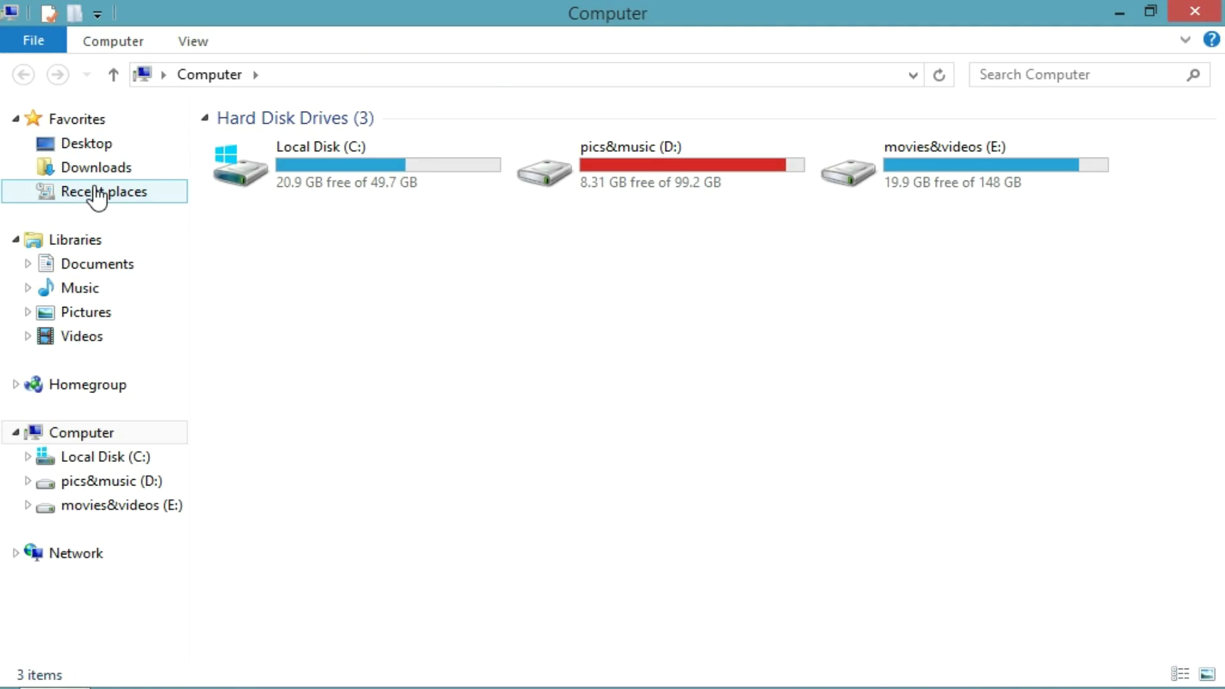
click(95, 167)
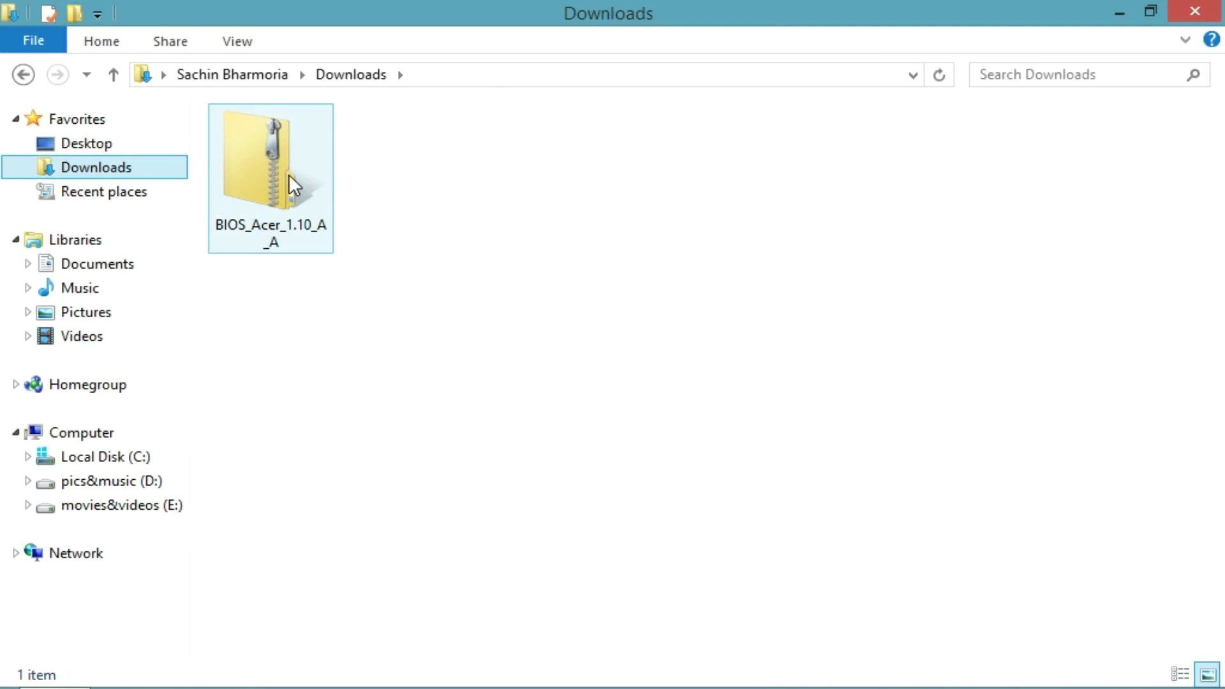
drag(257, 300, 489, 139)
click(271, 273)
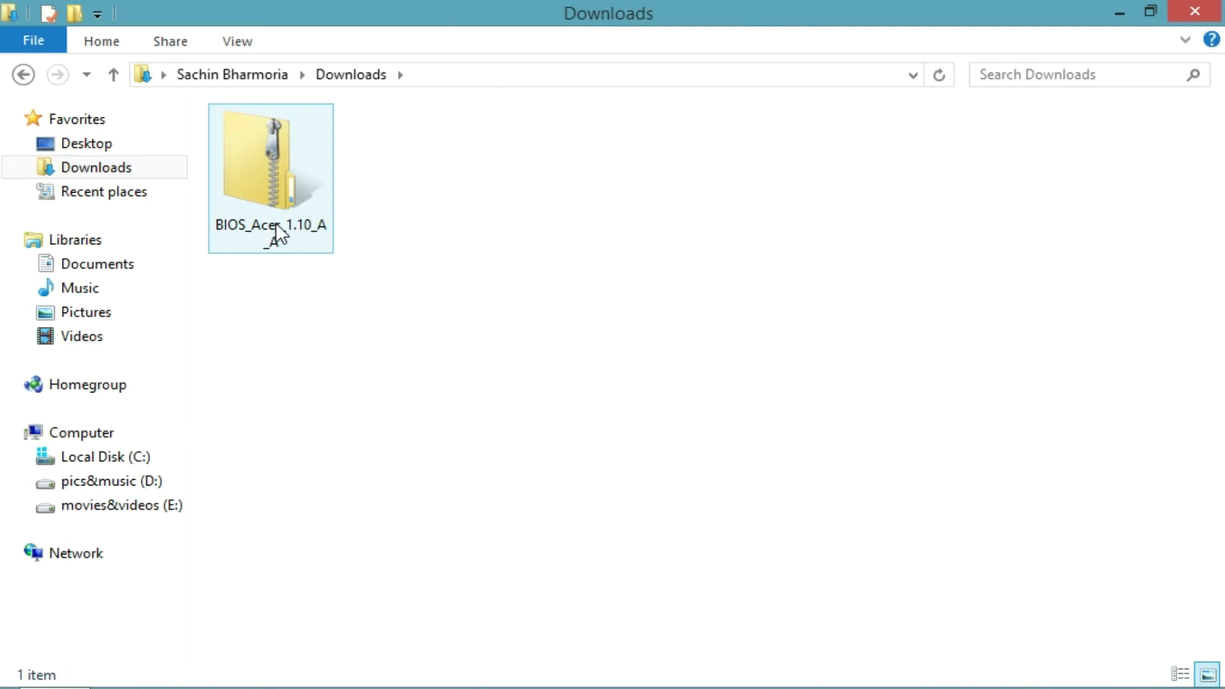
right_click(275, 222)
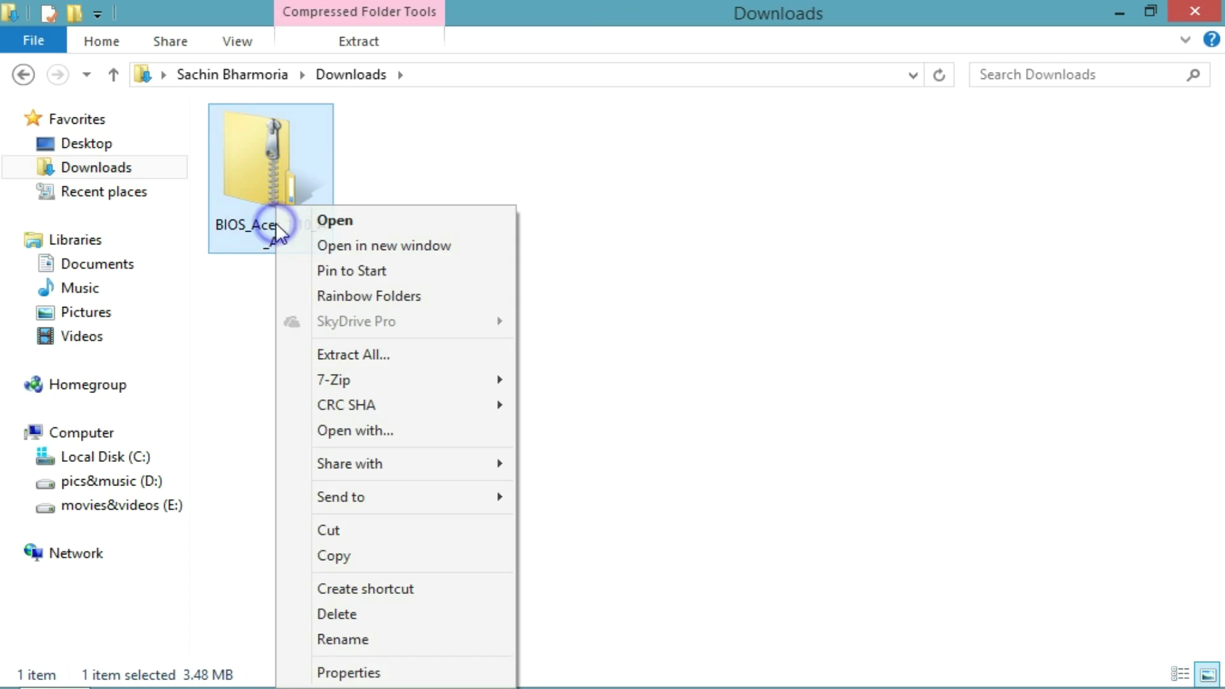
mouse_move(350, 381)
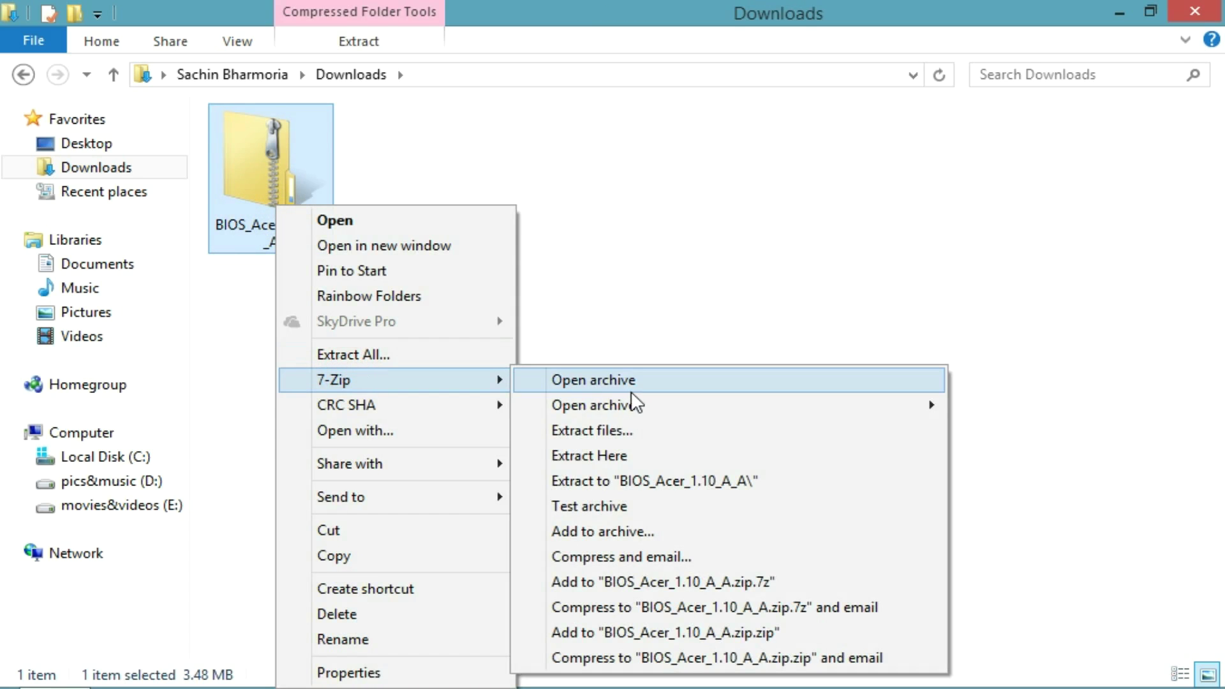
click(644, 432)
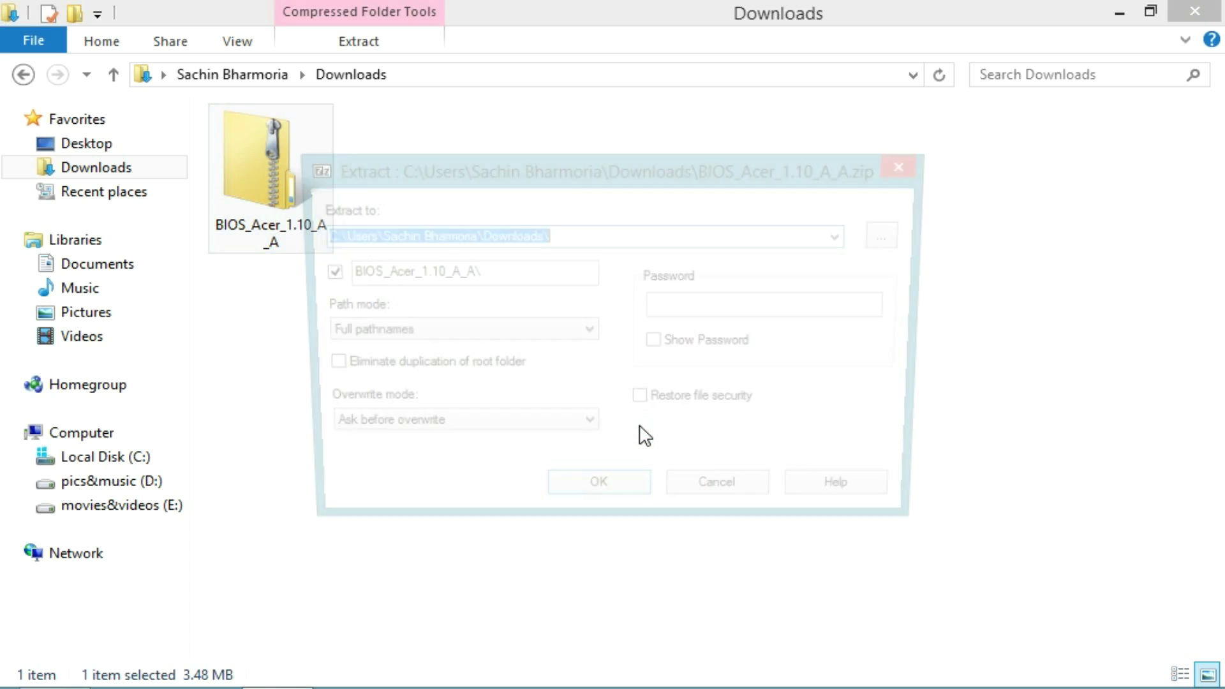
click(609, 504)
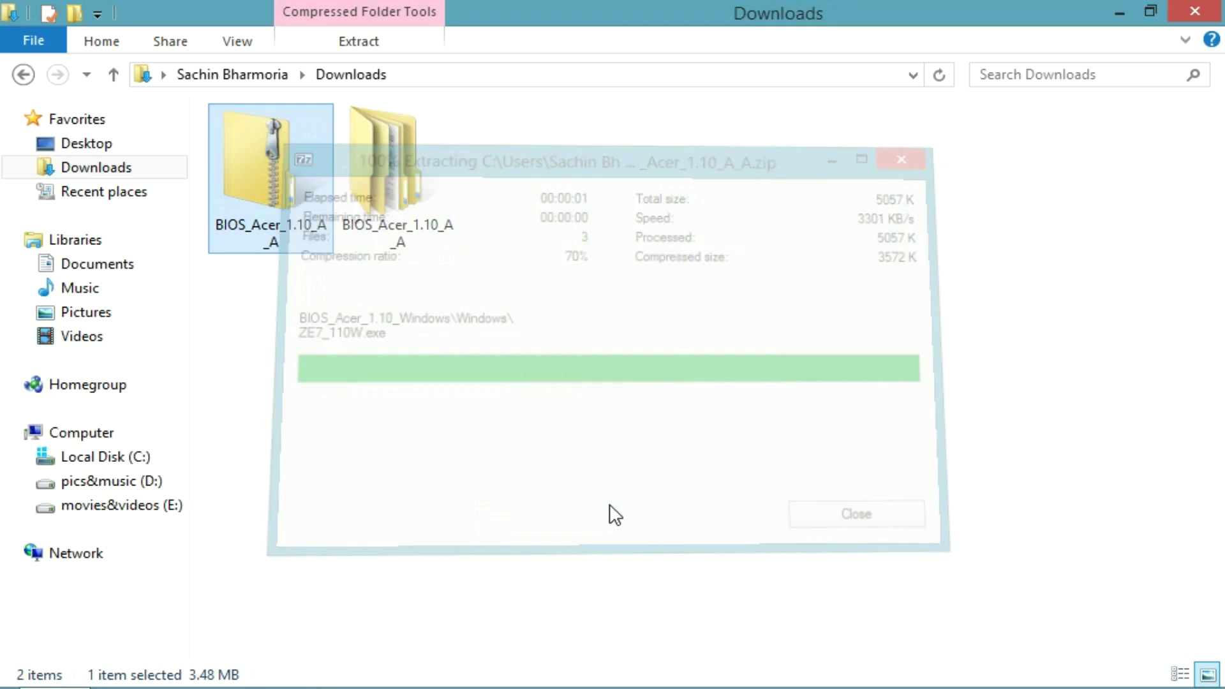
Open BIOS_Acer_1.10_Windows > Windows and select the ZE7_110W application.
double_click(366, 165)
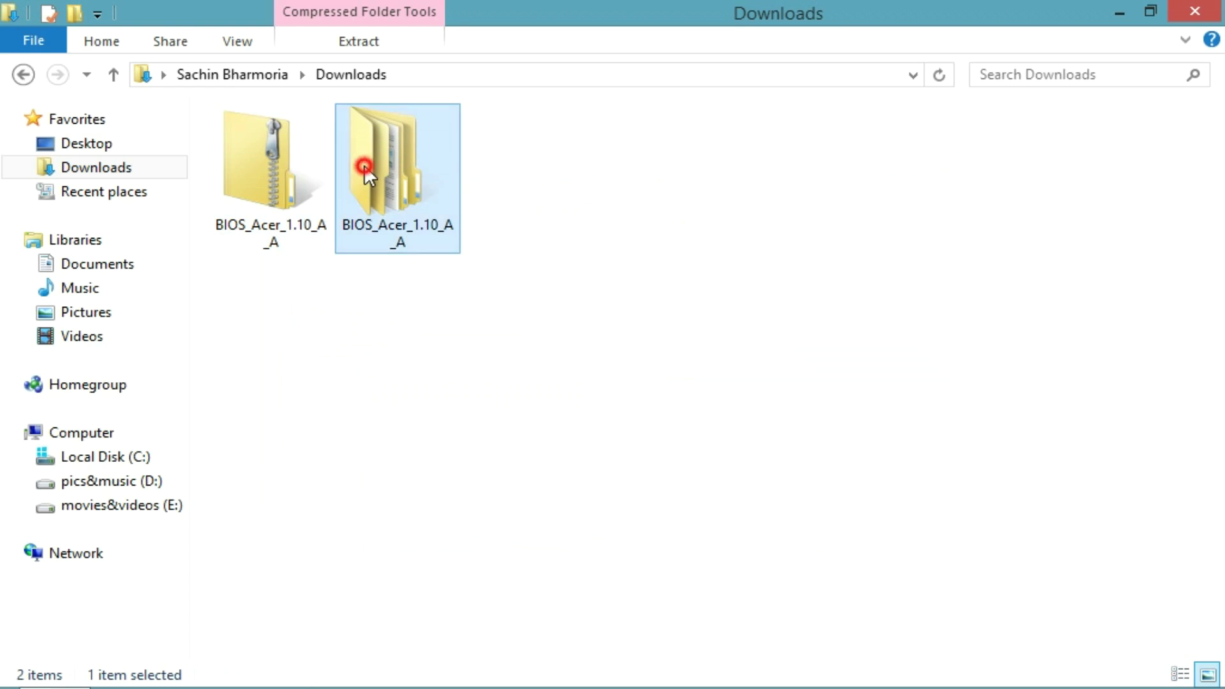
double_click(303, 145)
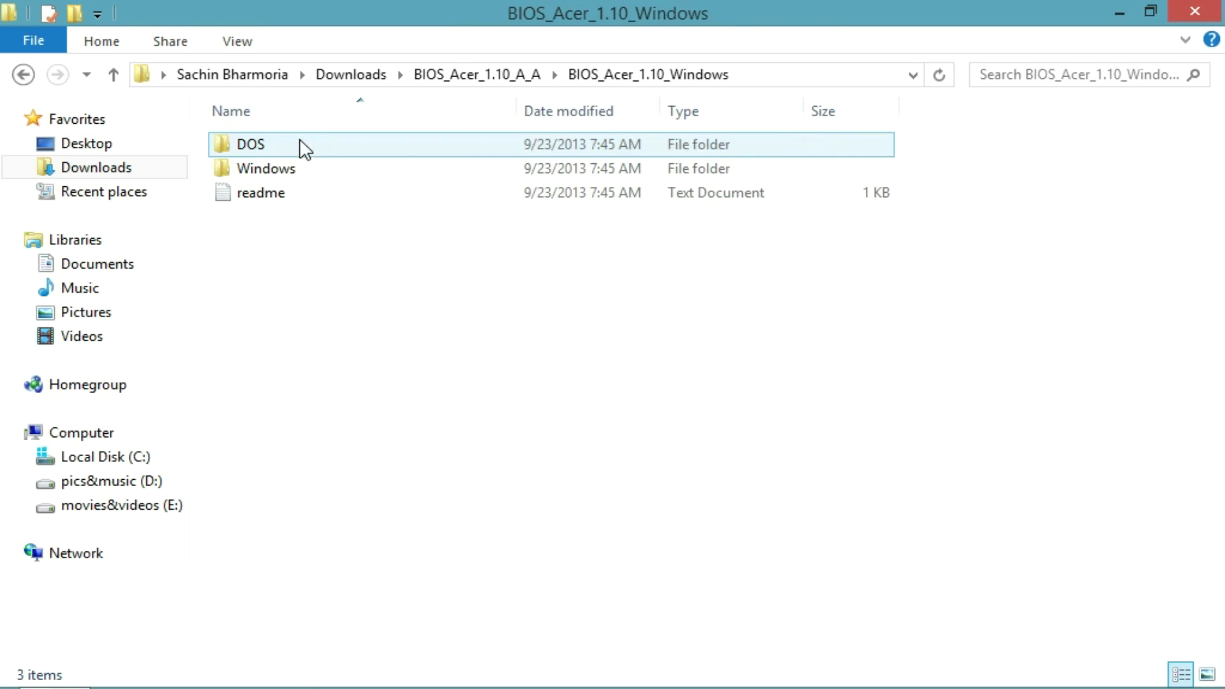
click(302, 193)
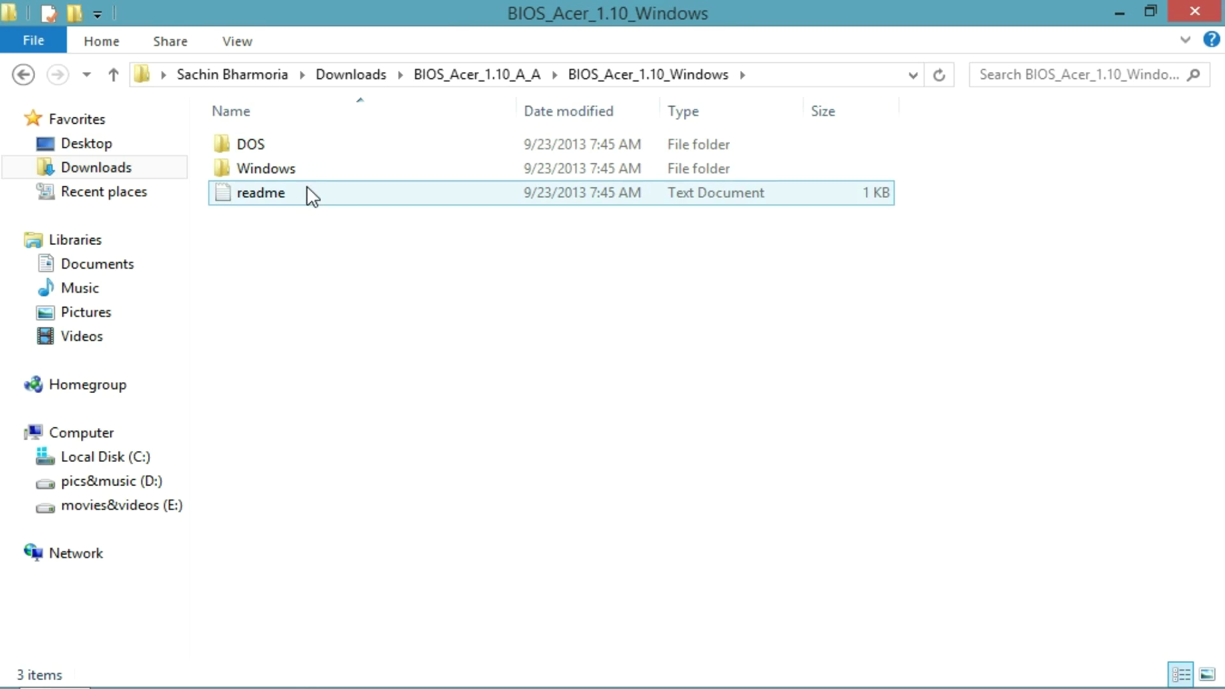
click(317, 170)
double_click(293, 169)
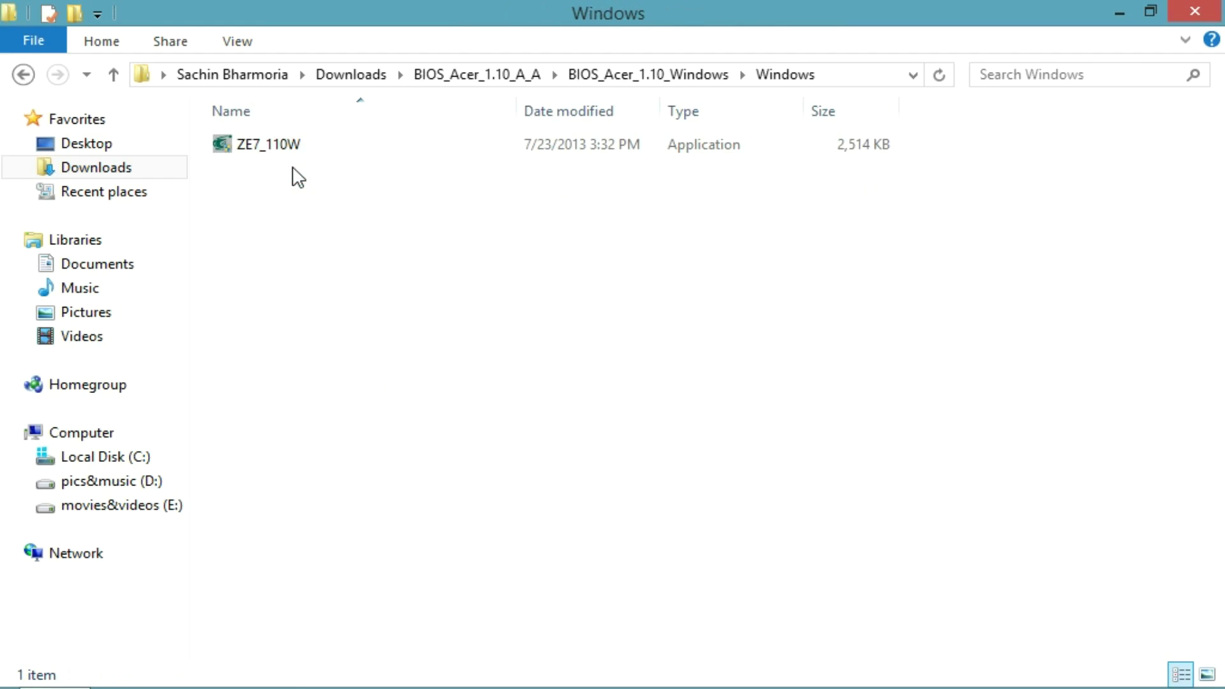
drag(261, 174, 843, 128)
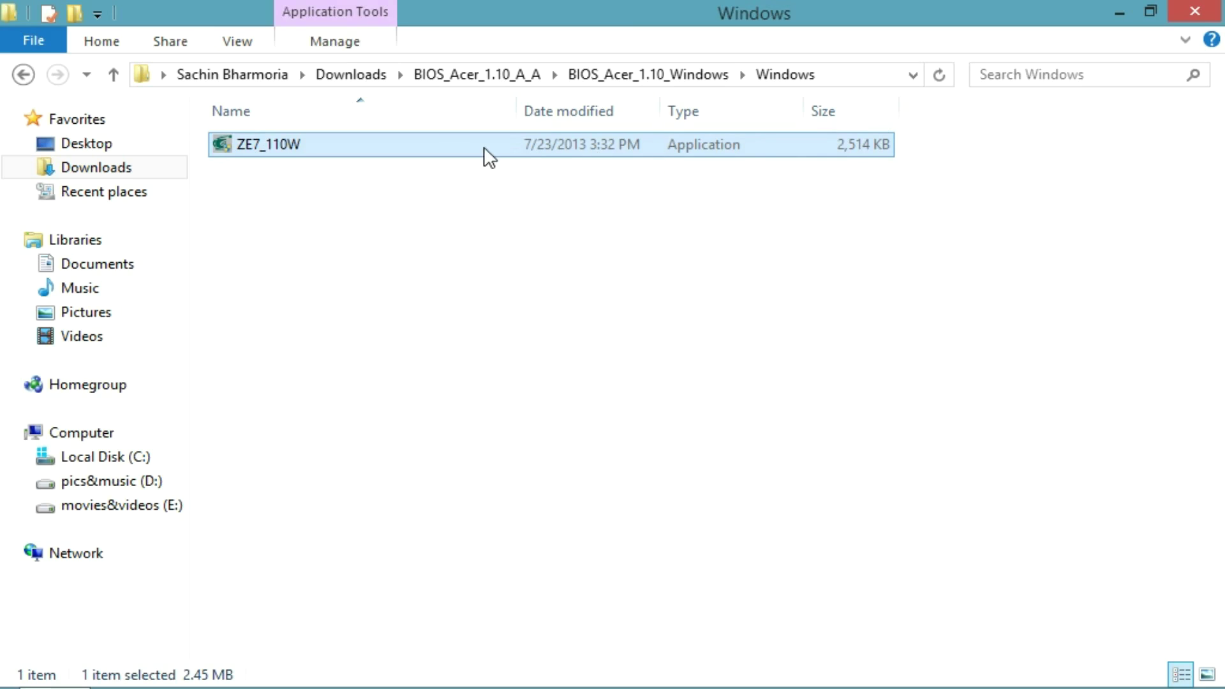
Extract ZE7_110W with 7-Zip into the Windows folder and open the new ZE7_110W folder.
right_click(453, 142)
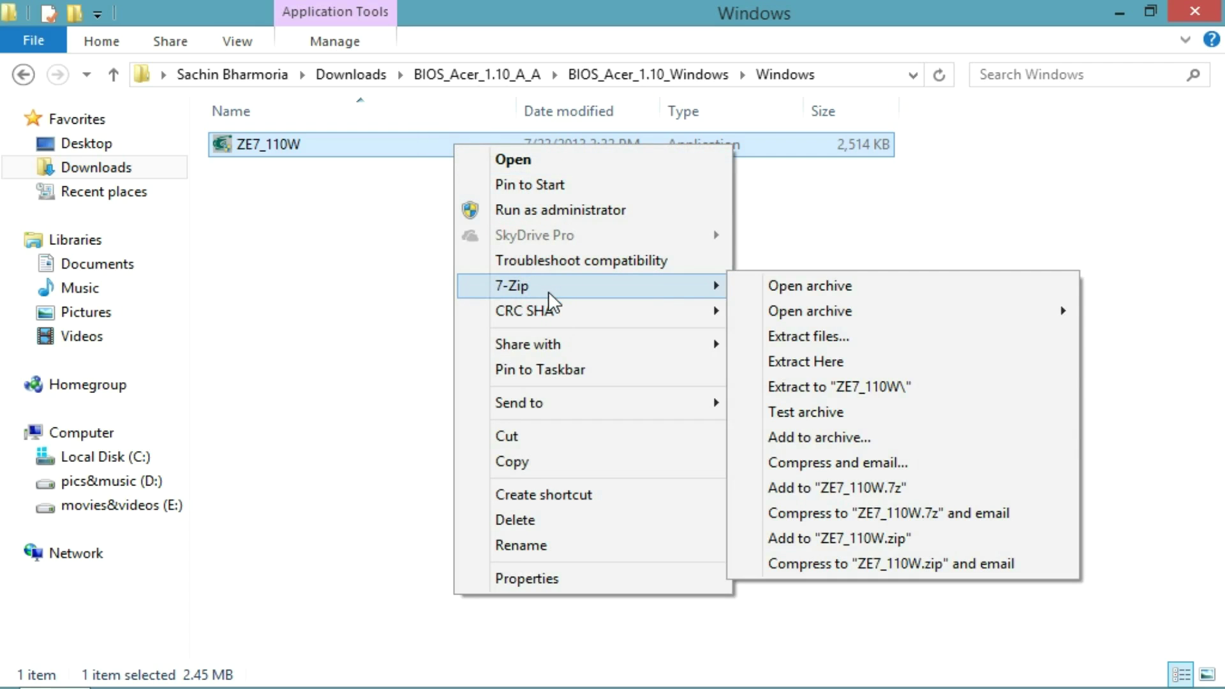
mouse_move(611, 281)
click(820, 334)
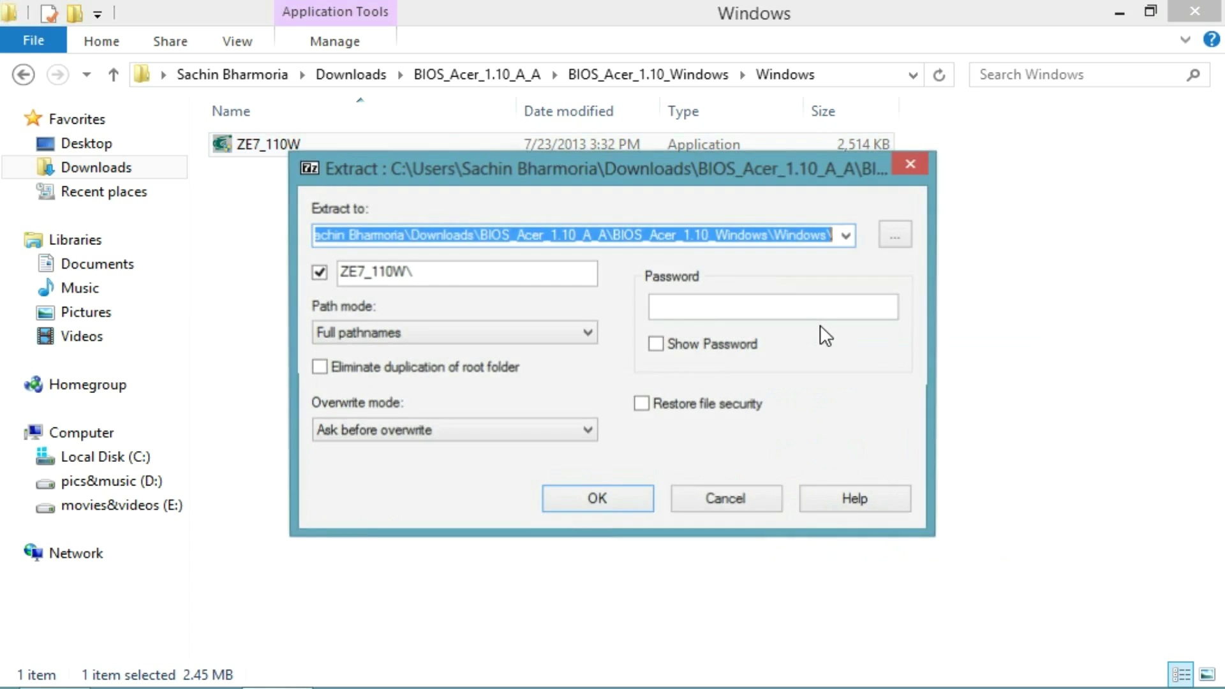
click(603, 498)
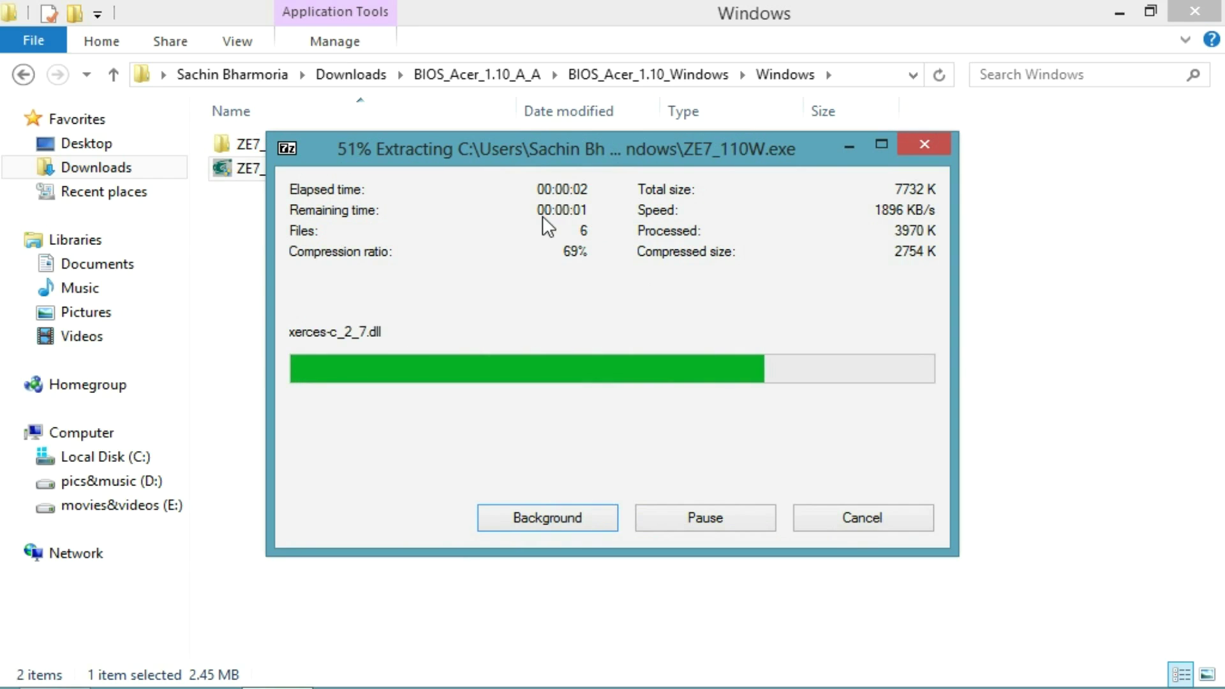
double_click(487, 144)
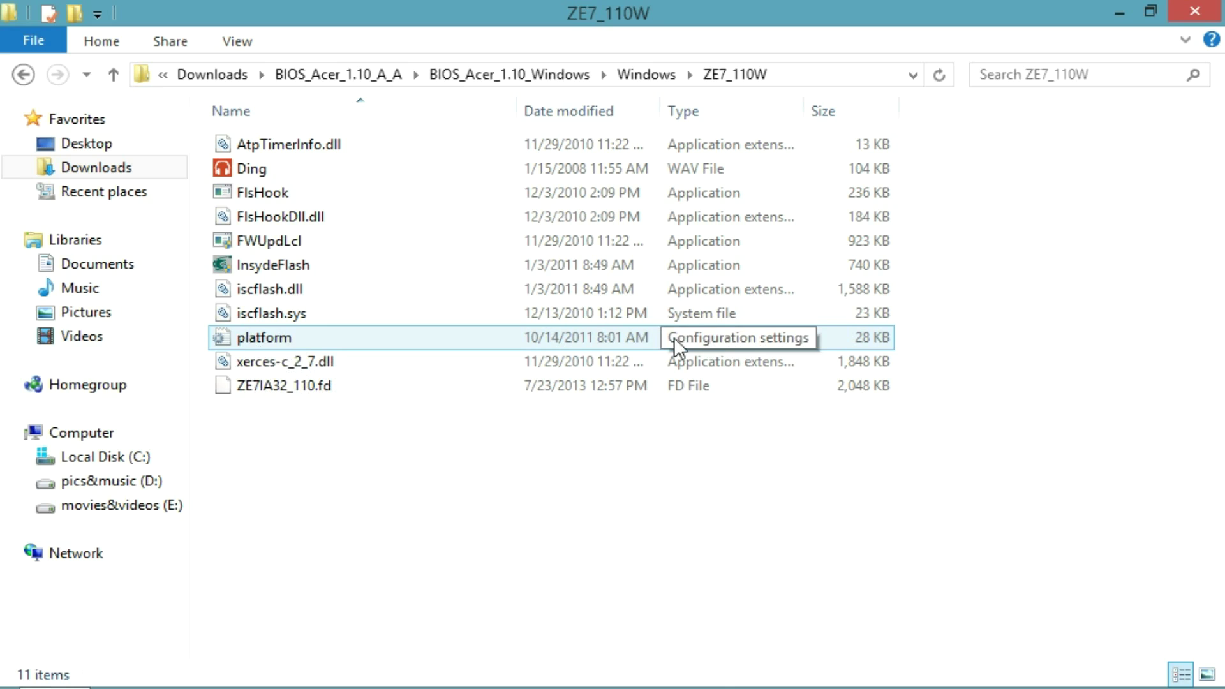
Open platform.ini in a maximized Notepad window.
click(729, 340)
double_click(729, 340)
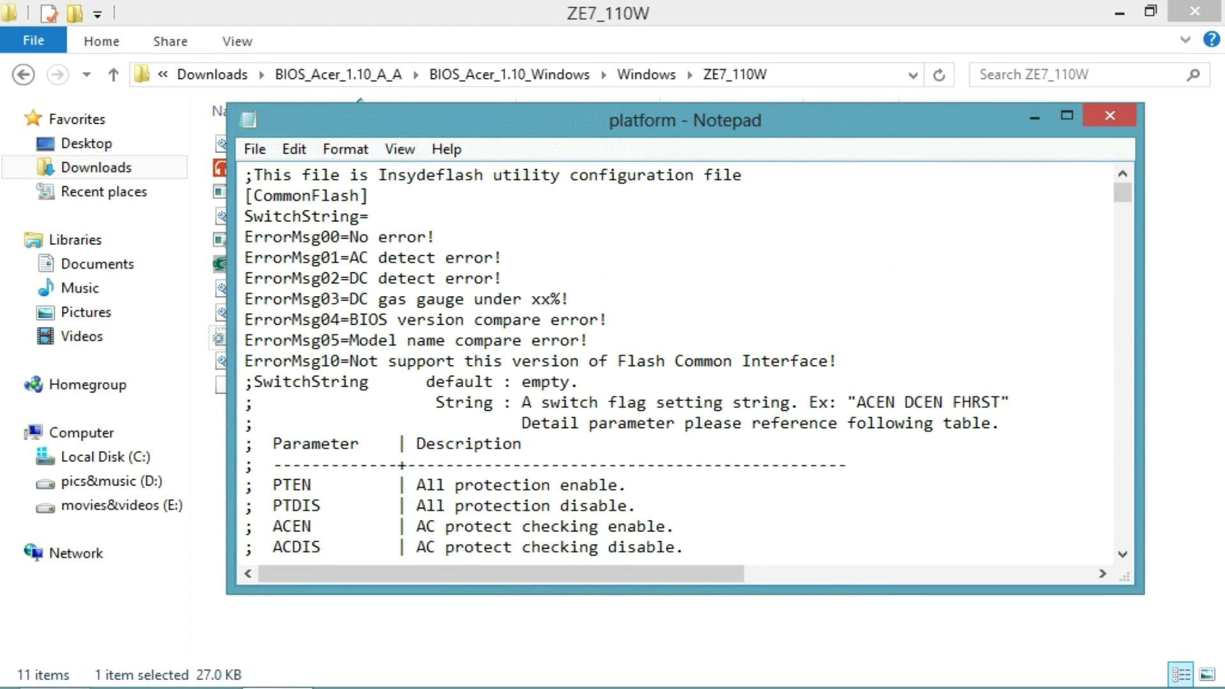
click(1066, 116)
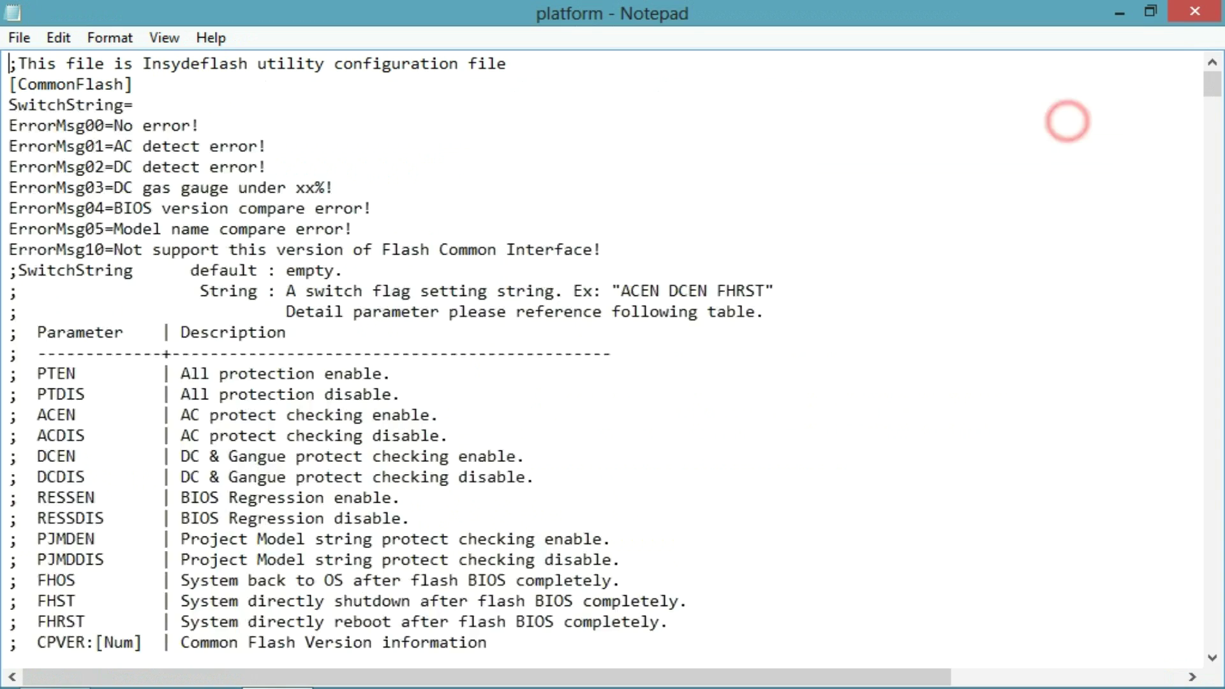
drag(1216, 99, 1223, 258)
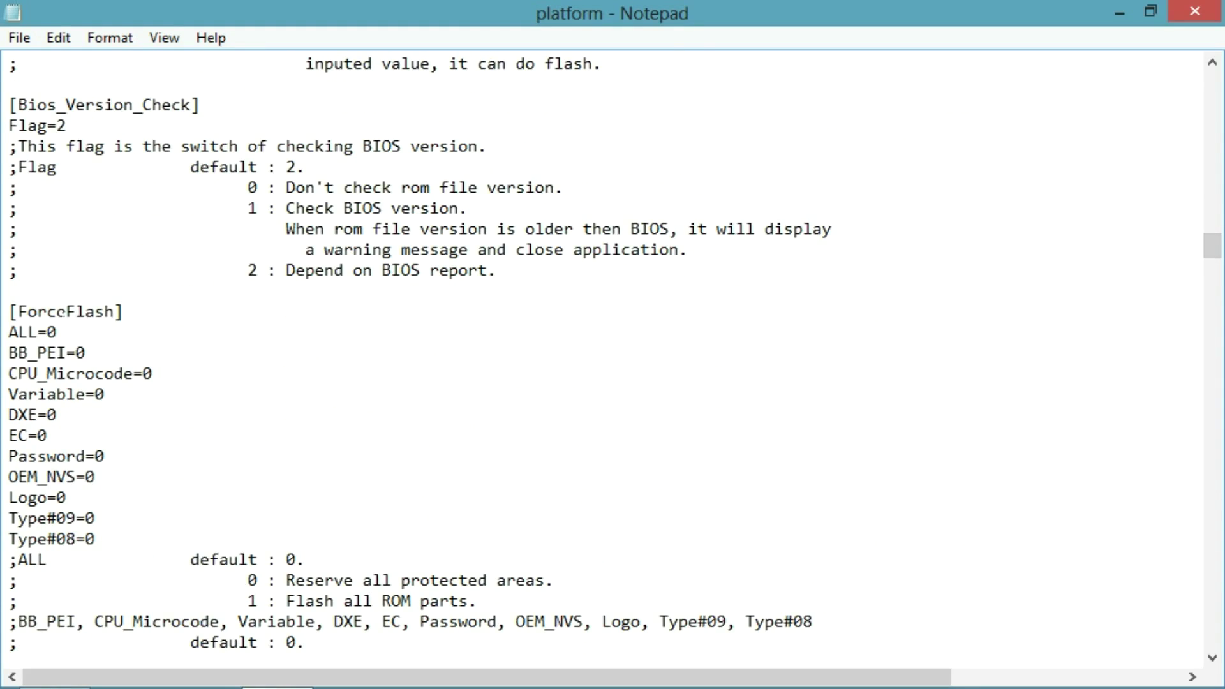
Change Password=0 to Password=1 under the [ForceFlash] section.
drag(120, 311, 10, 311)
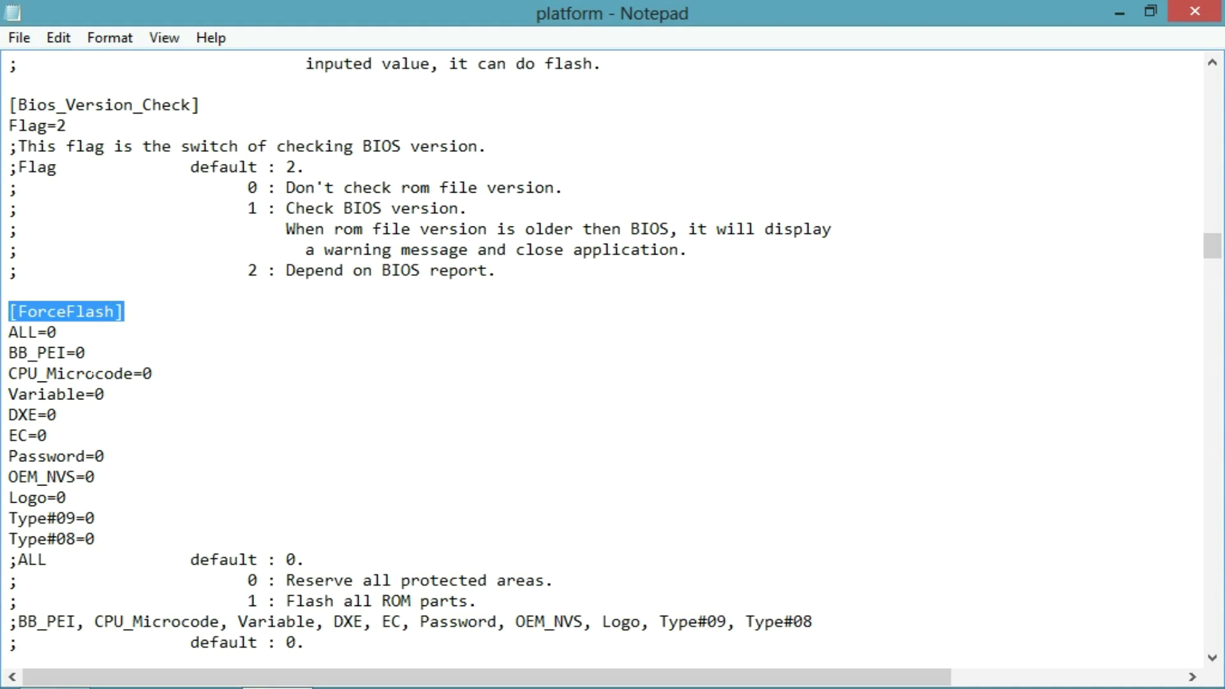
click(64, 456)
drag(8, 456, 104, 456)
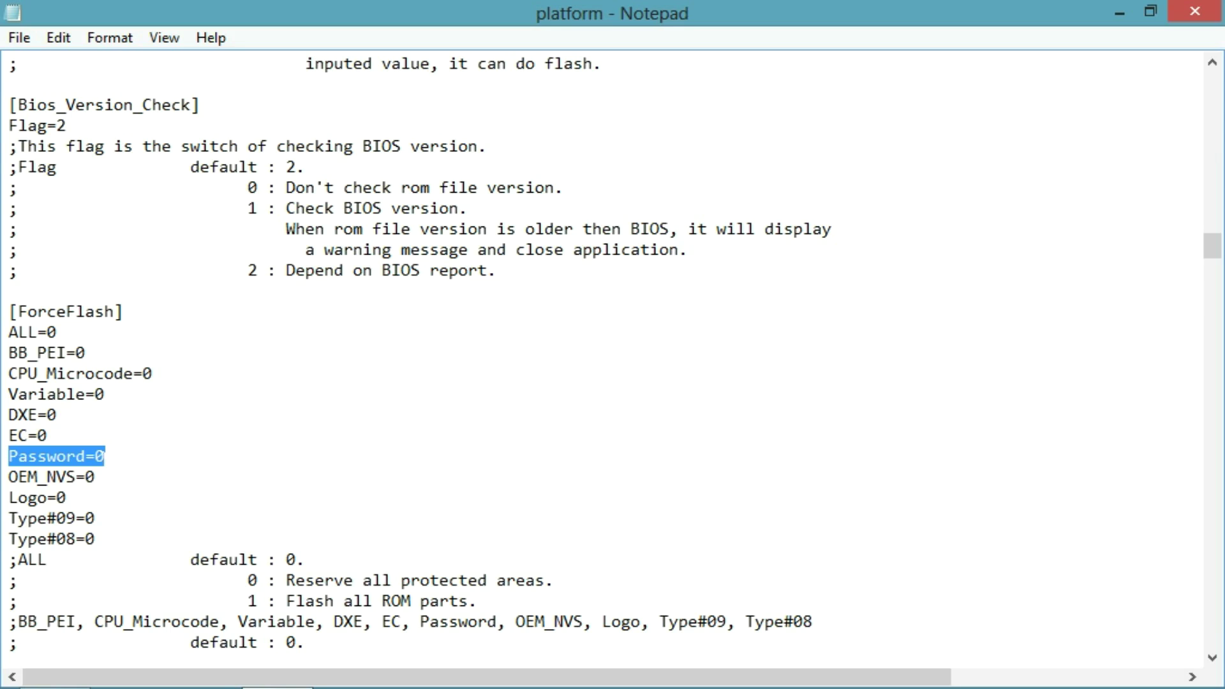
click(104, 456)
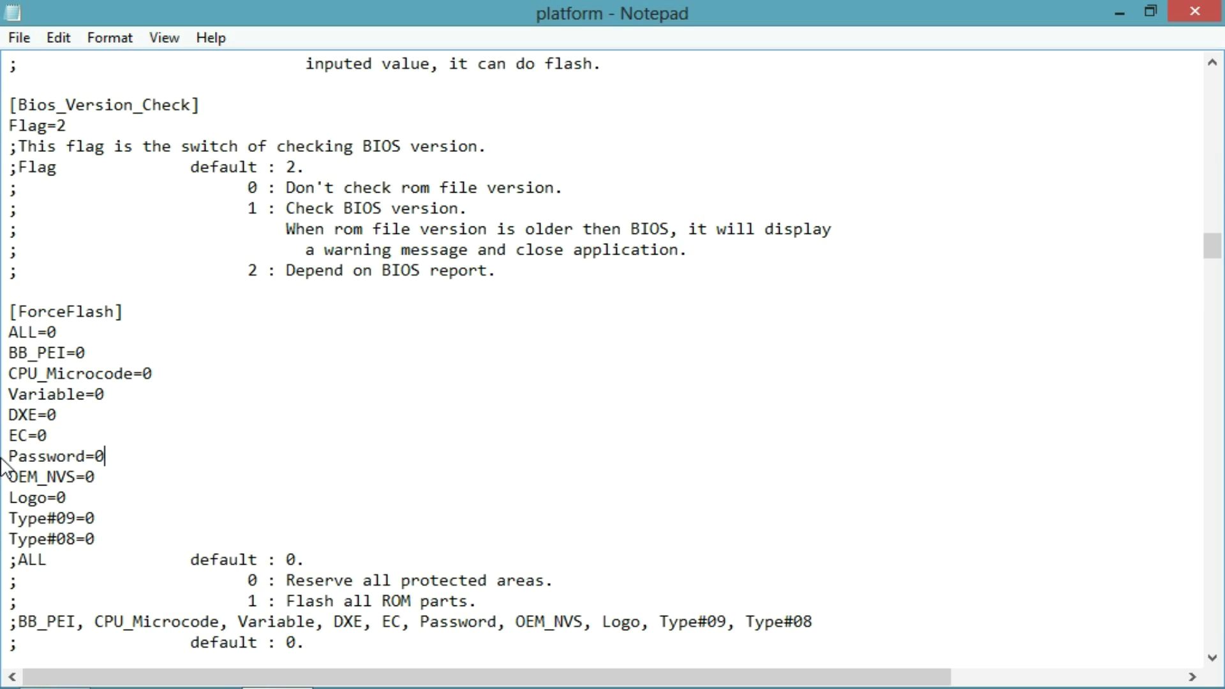
drag(6, 456, 85, 456)
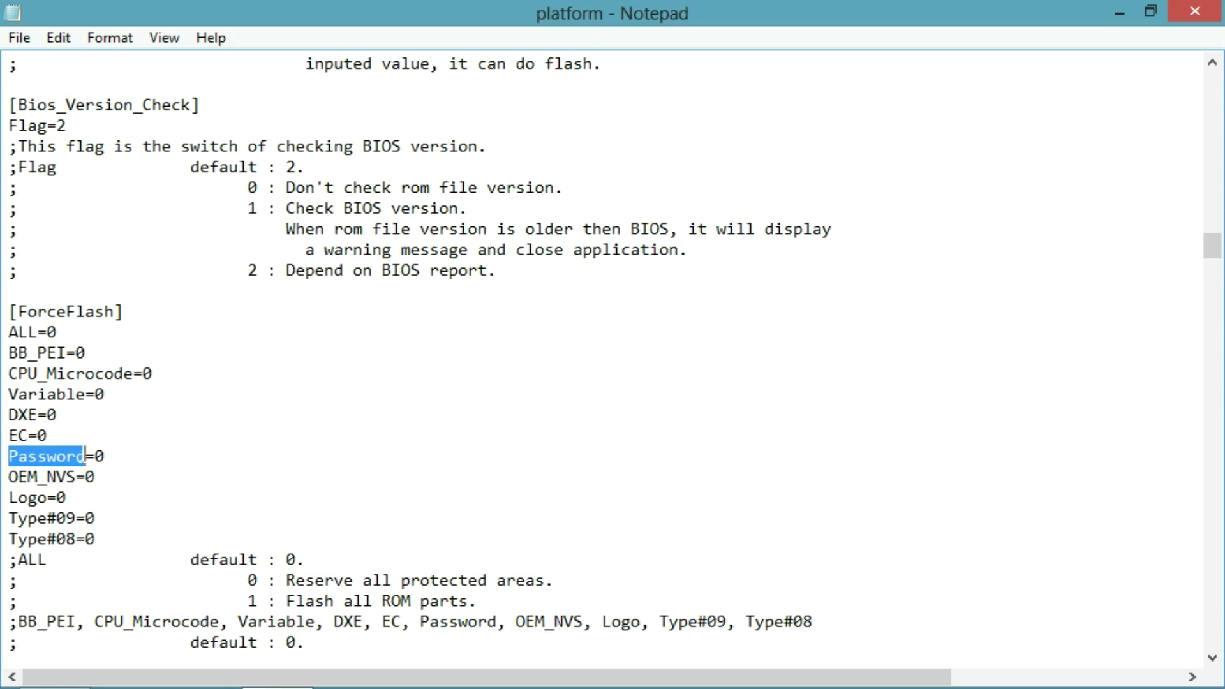
click(115, 456)
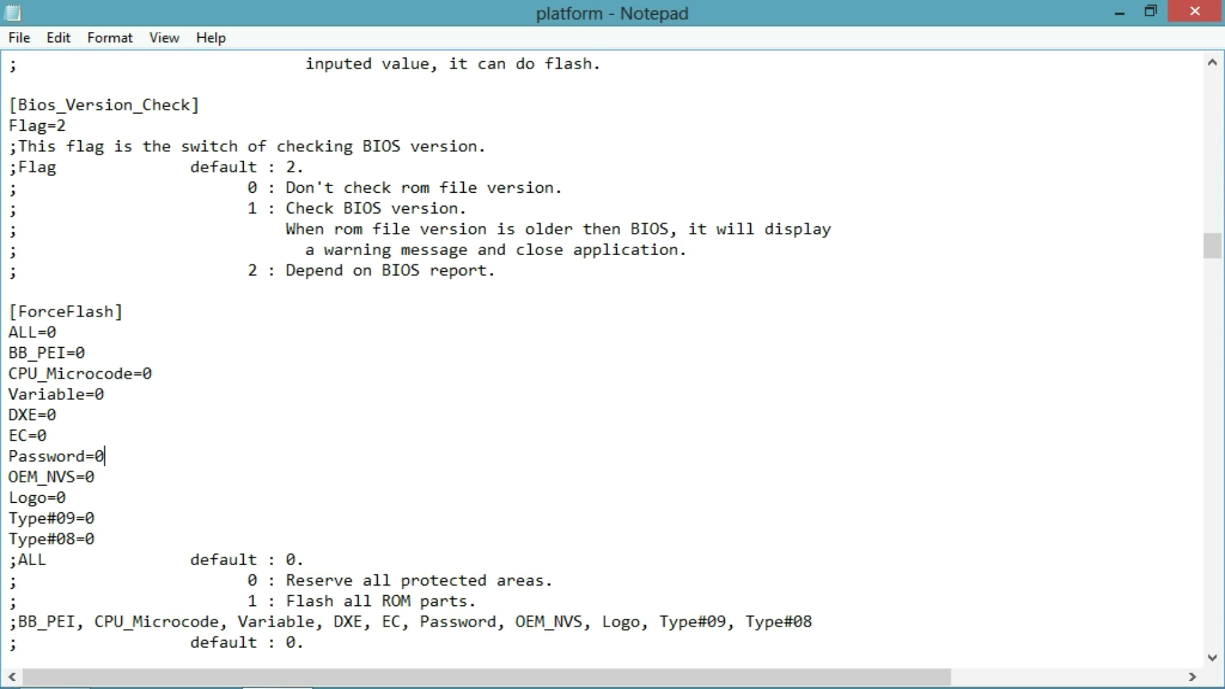
drag(121, 457, 5, 457)
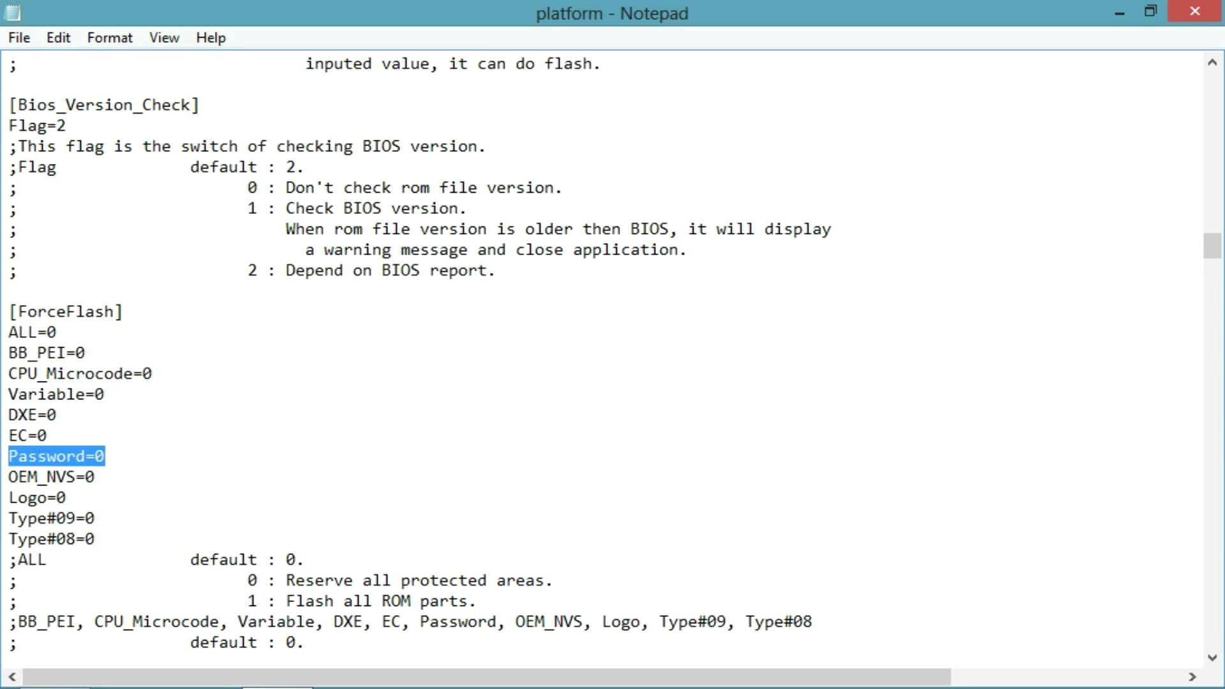
drag(128, 312, 7, 312)
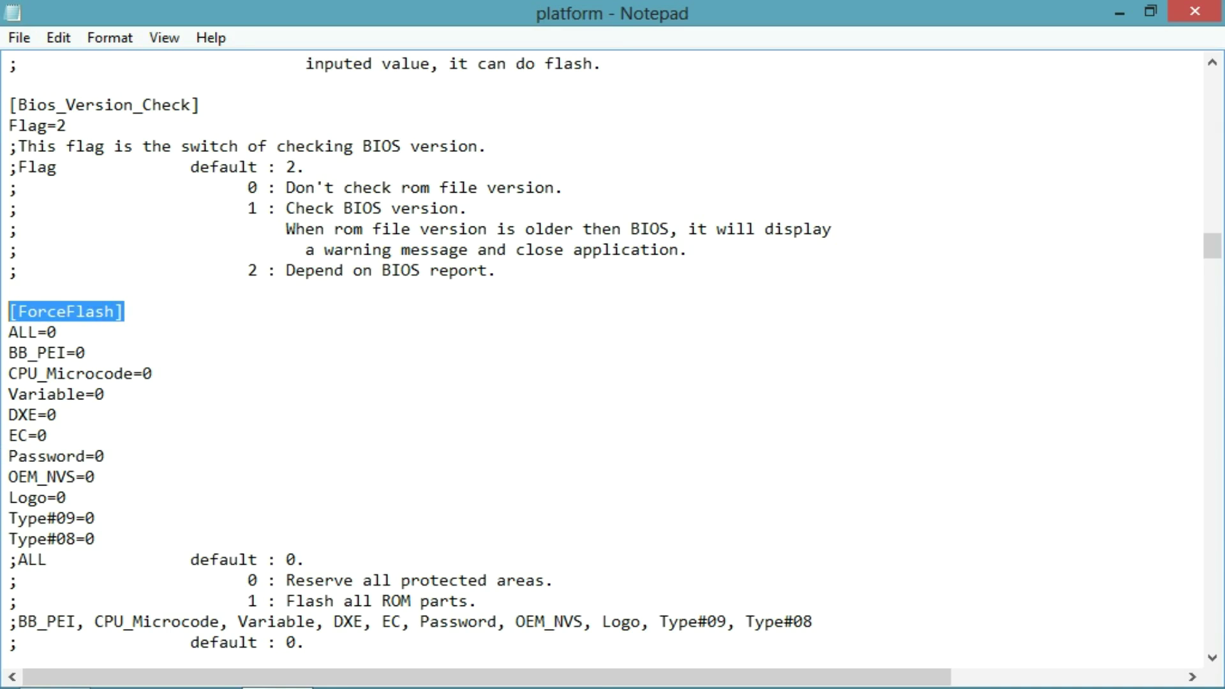
click(108, 457)
text(1)
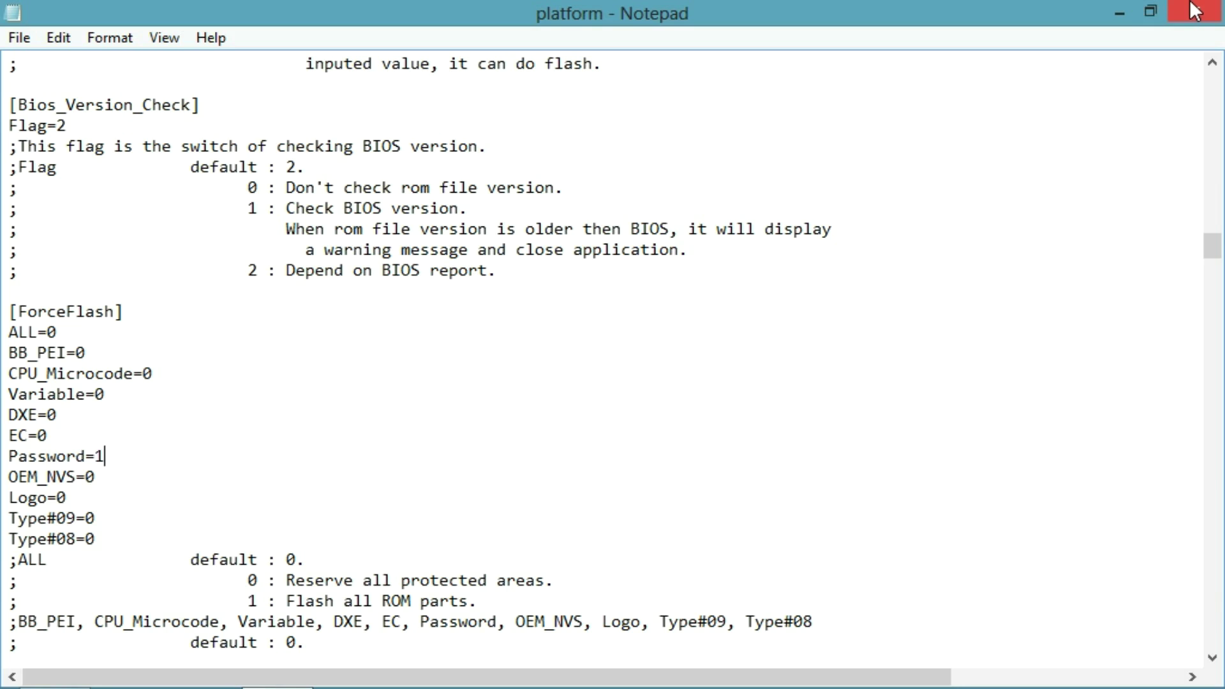
Close Notepad, saving the changes to platform.ini.
mouse_move(1224, 0)
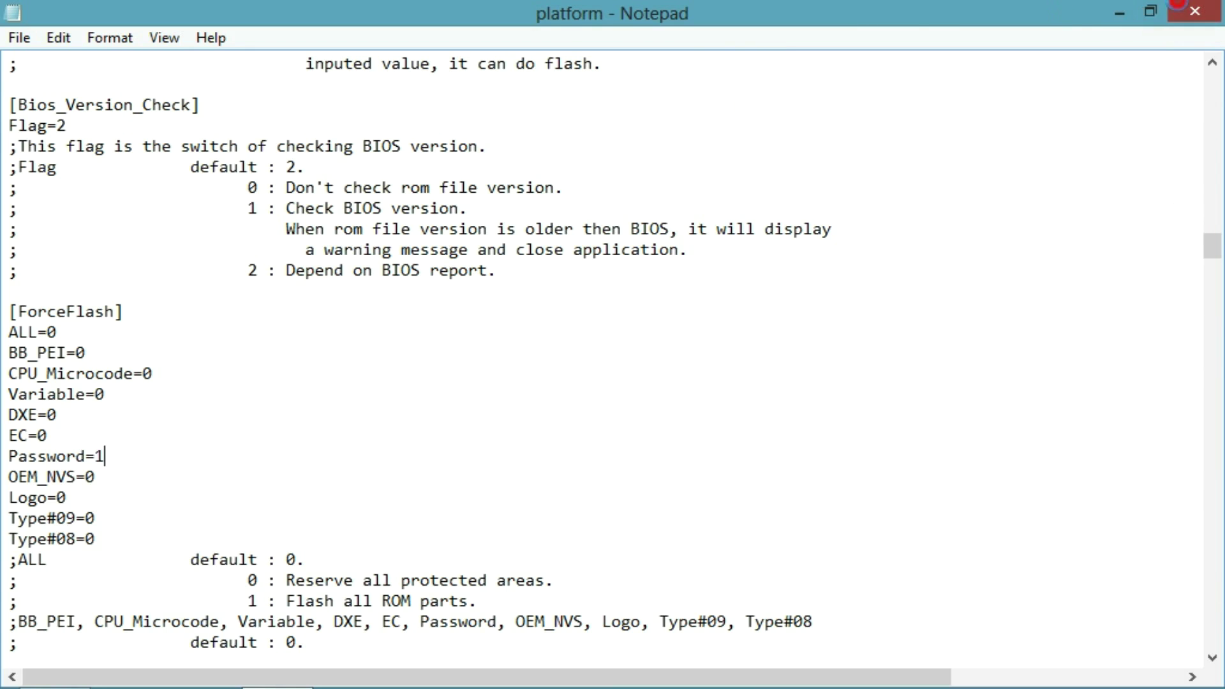
key(alt+F4)
click(556, 388)
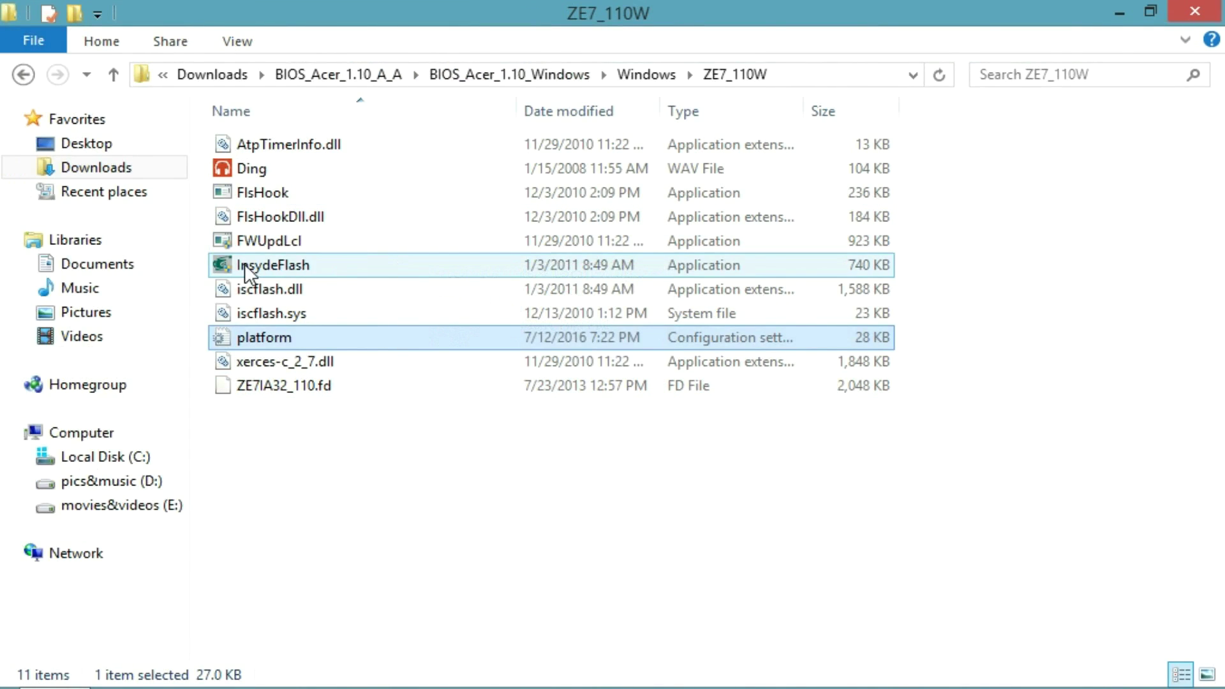
click(290, 265)
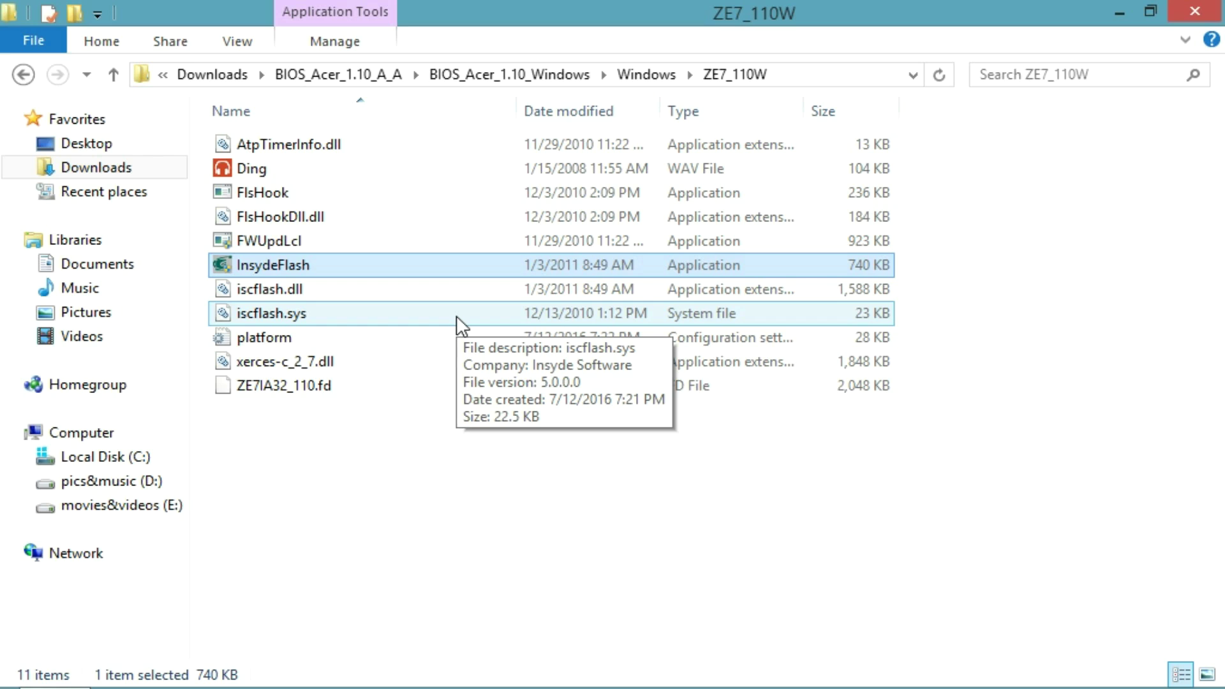
mouse_move(692, 687)
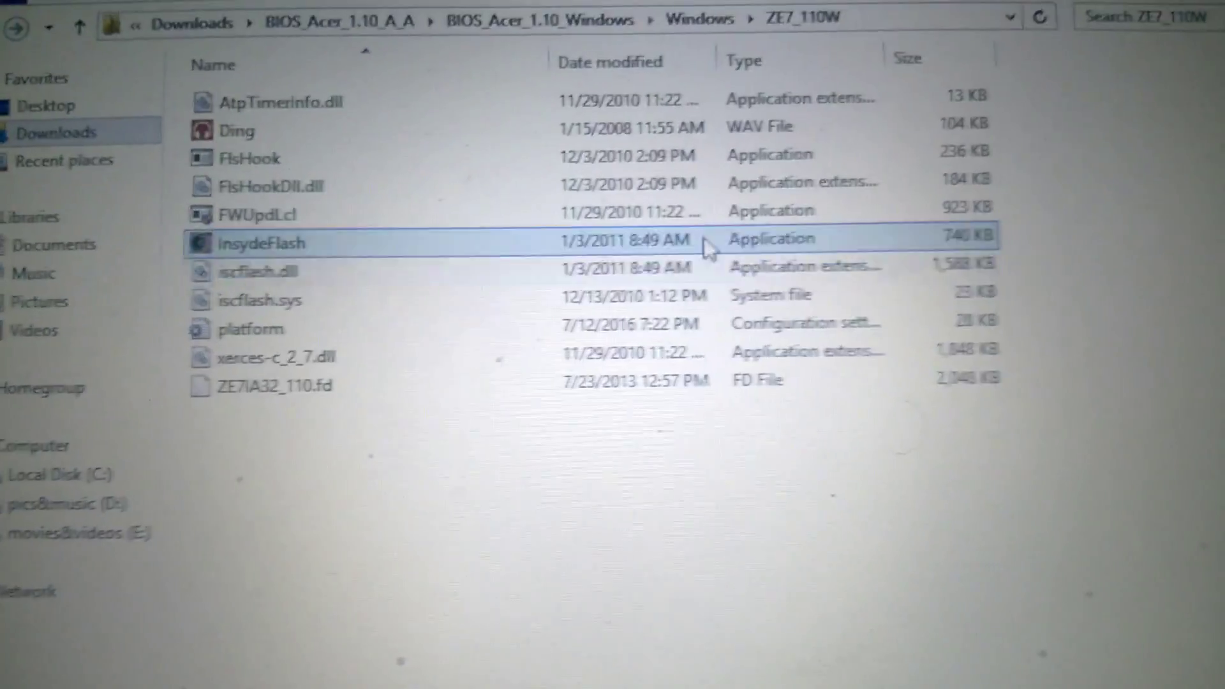
Run InsydeFlash with administrator approval to flash the BIOS and reboot.
double_click(710, 238)
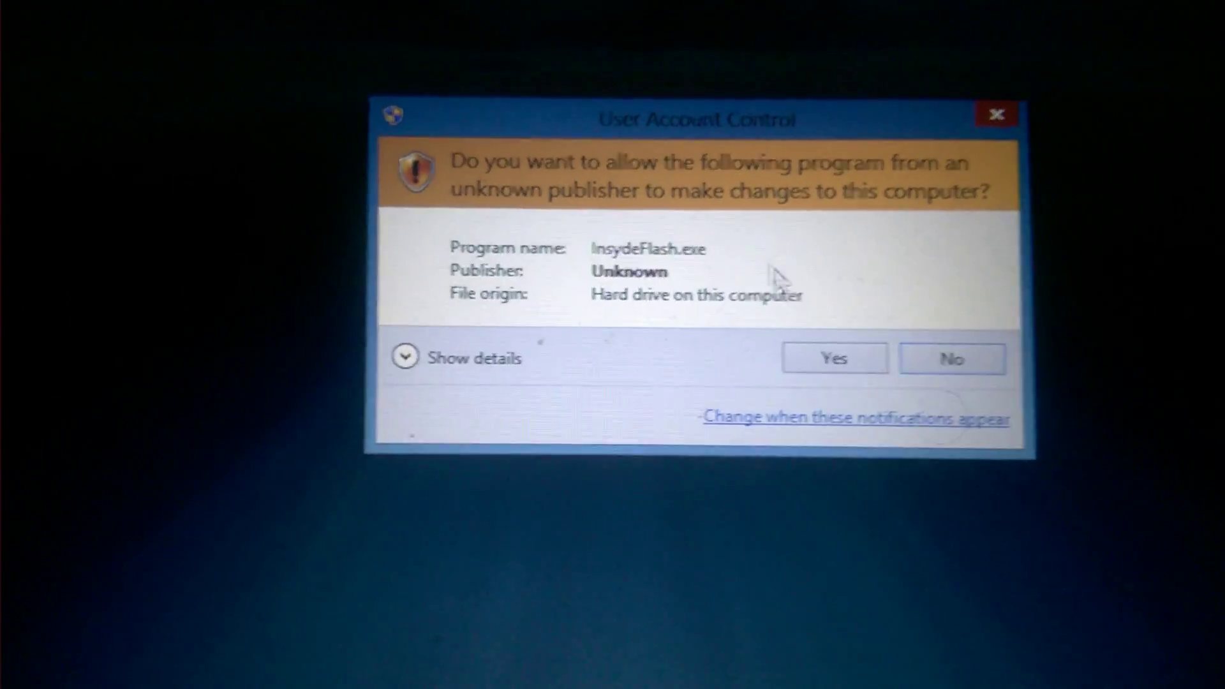
click(811, 343)
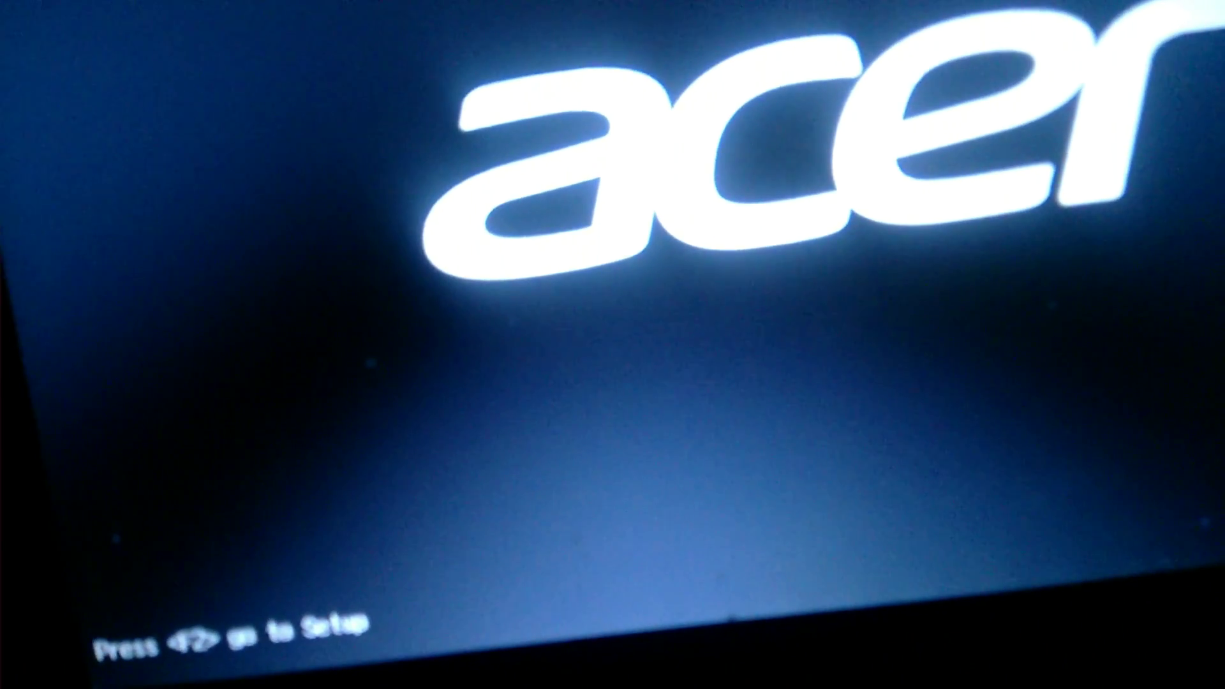
Enter BIOS setup with F2, confirm the Security page shows all passwords Clear, and exit without saving.
key(F2)
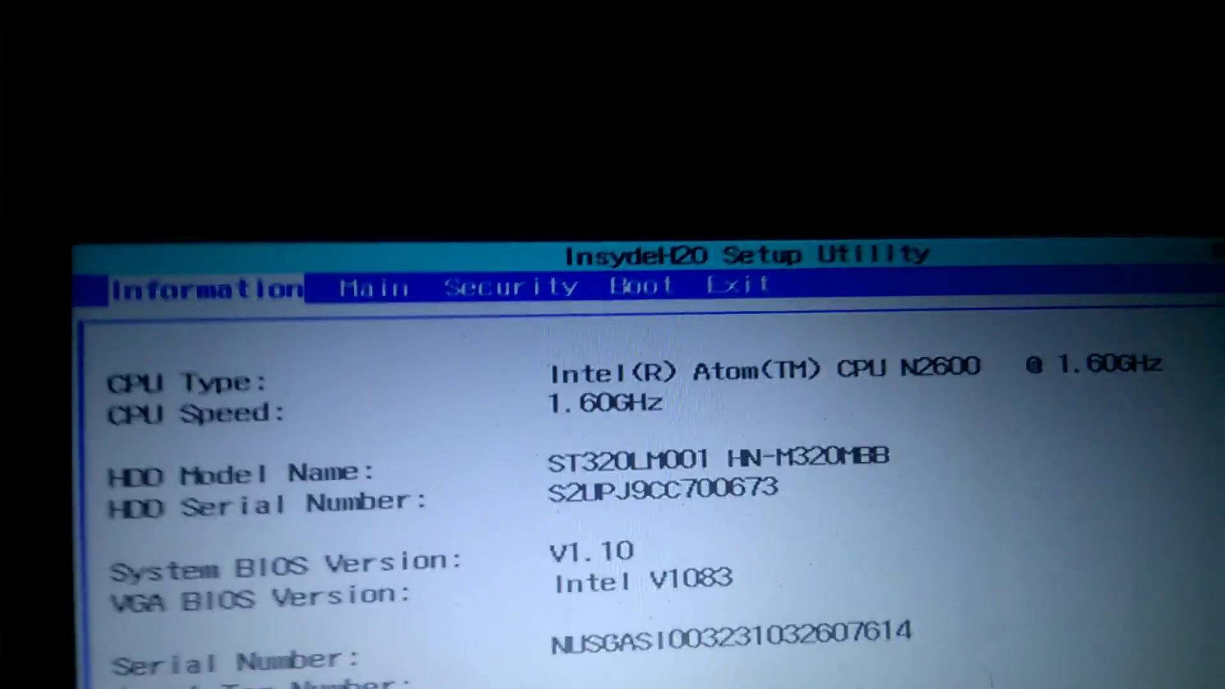
key(Right)
key(Right)
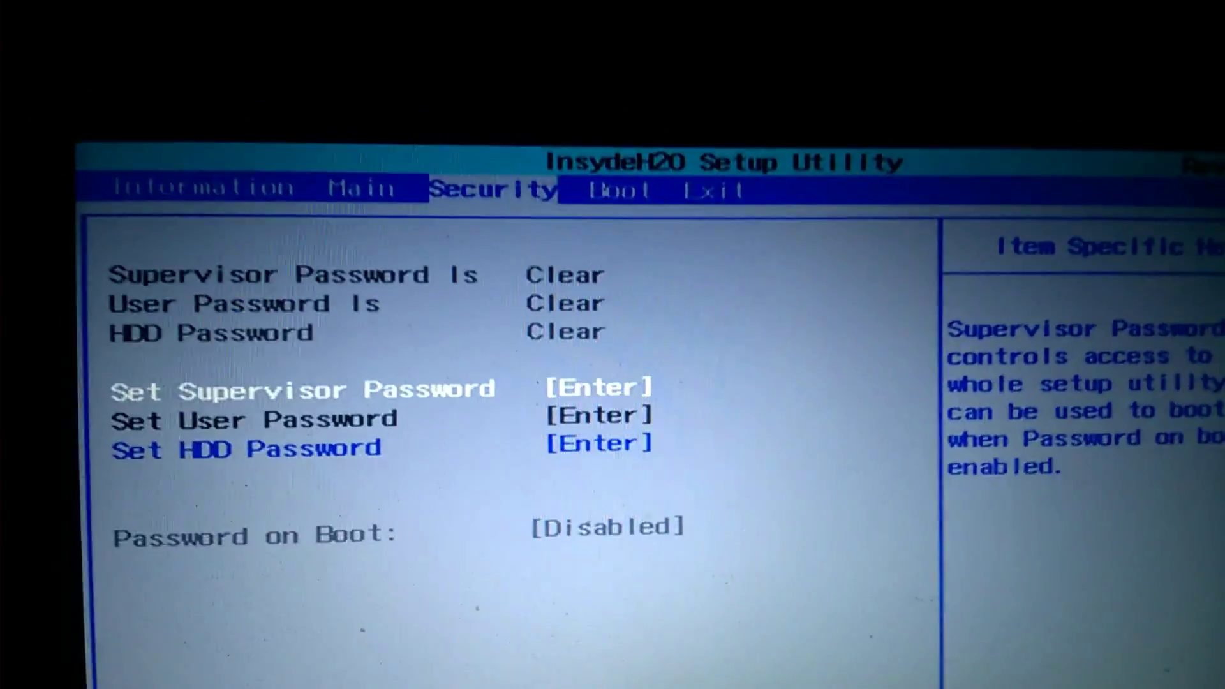
key(Down)
key(Down)
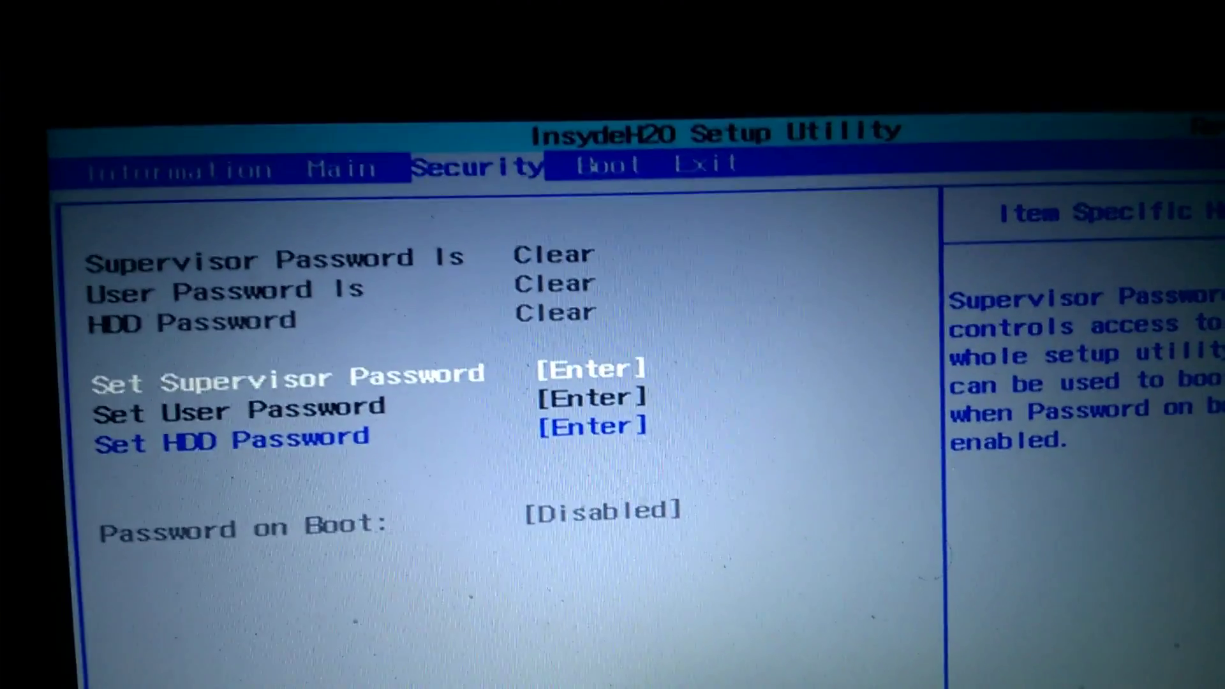
key(Down)
key(Down)
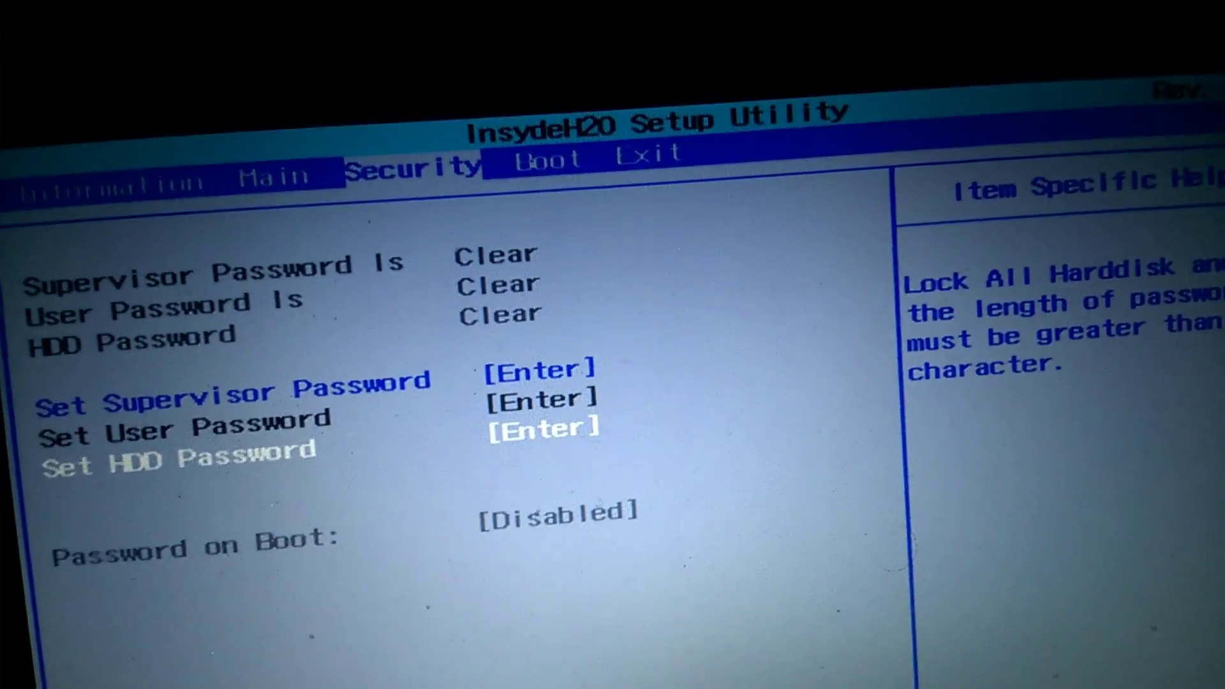
key(Escape)
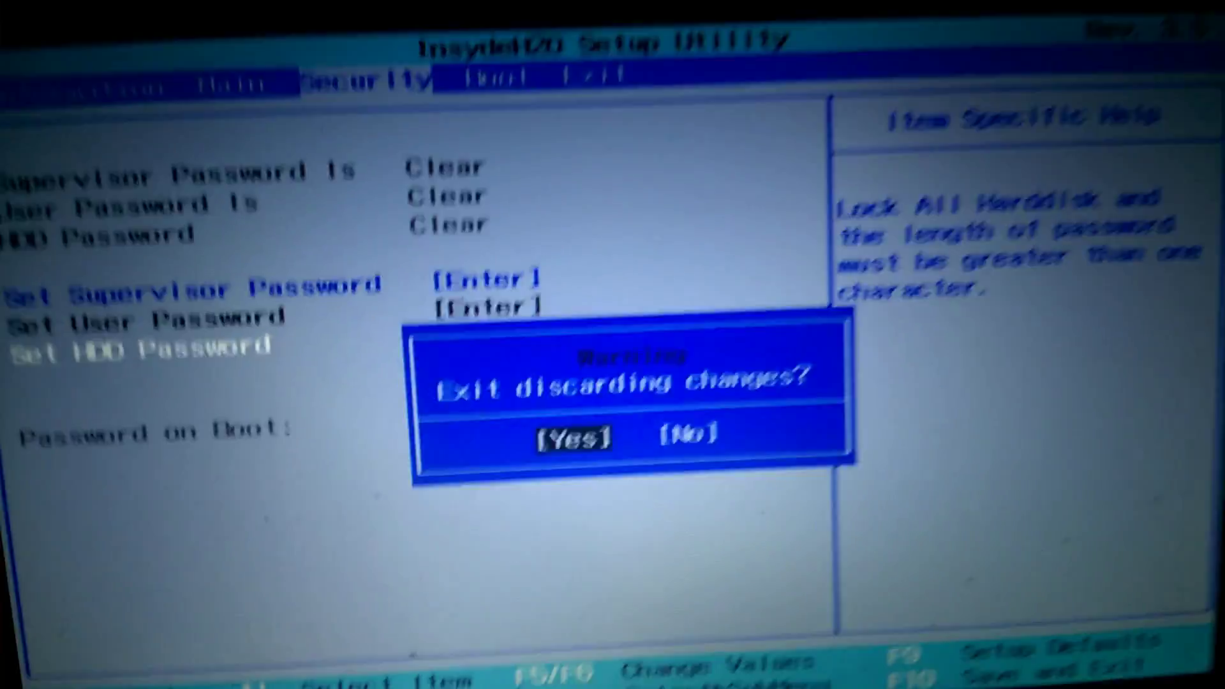
key(Return)
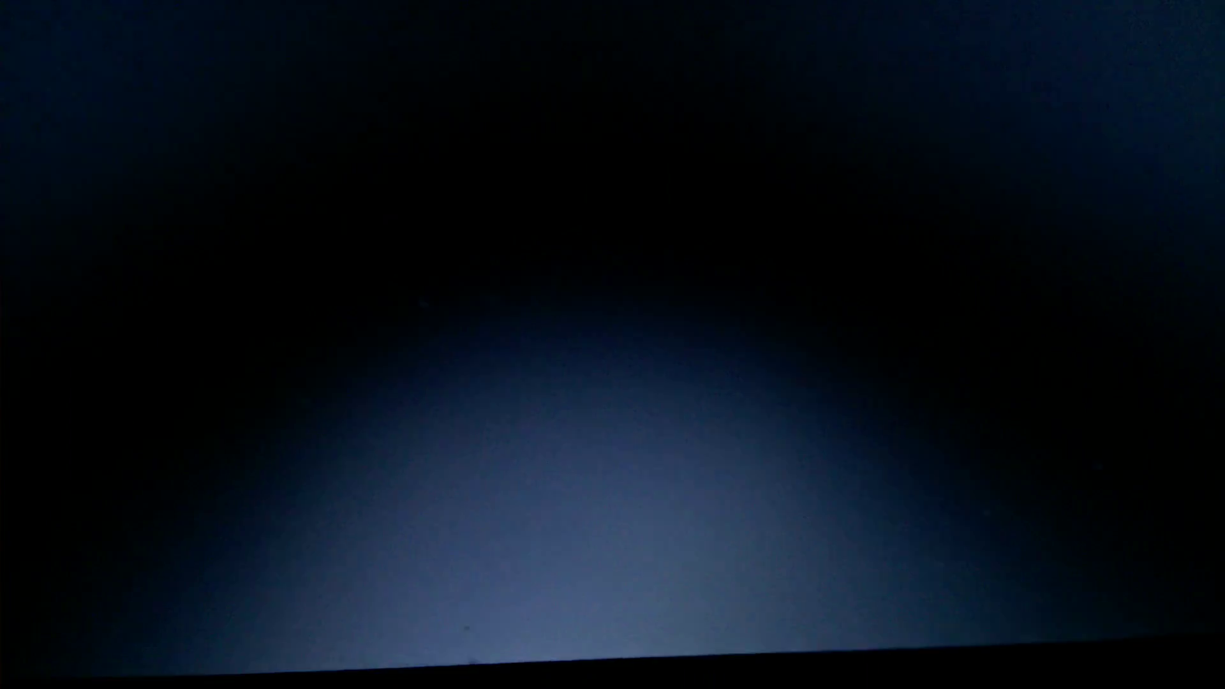